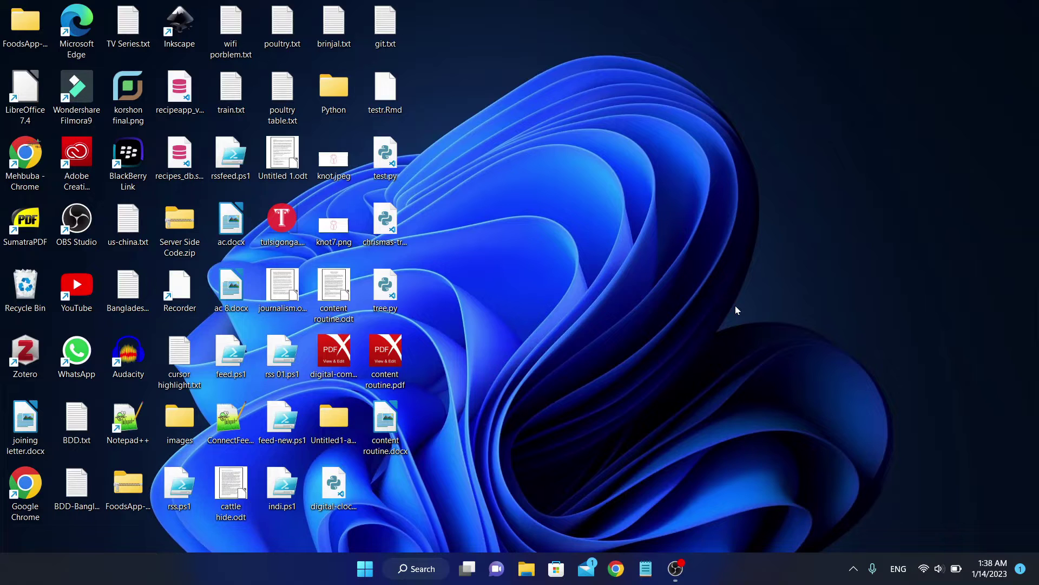
- Launch VLC media player from the Windows search and minimise its window
key(super)
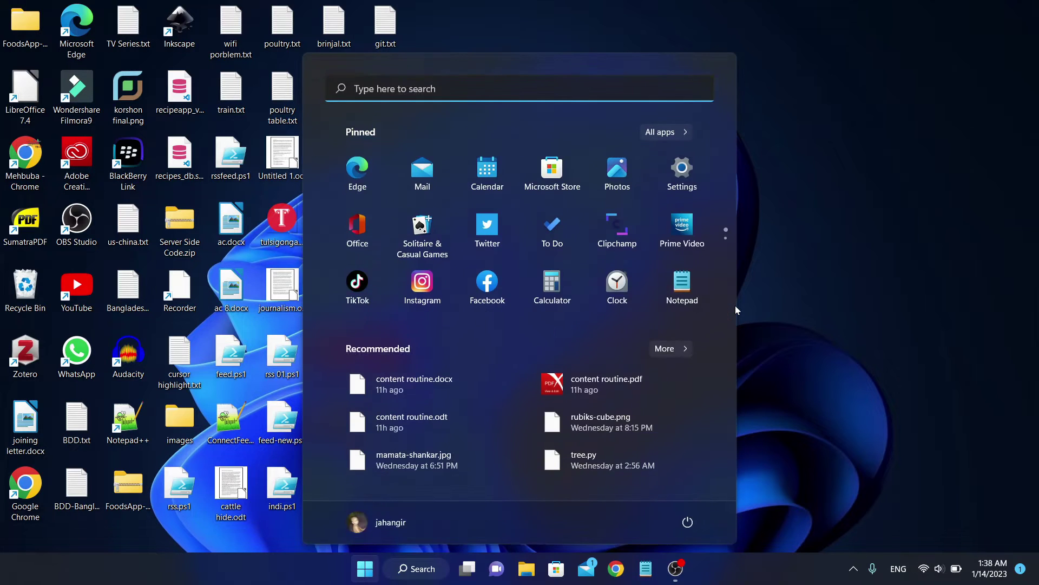
text(vlc)
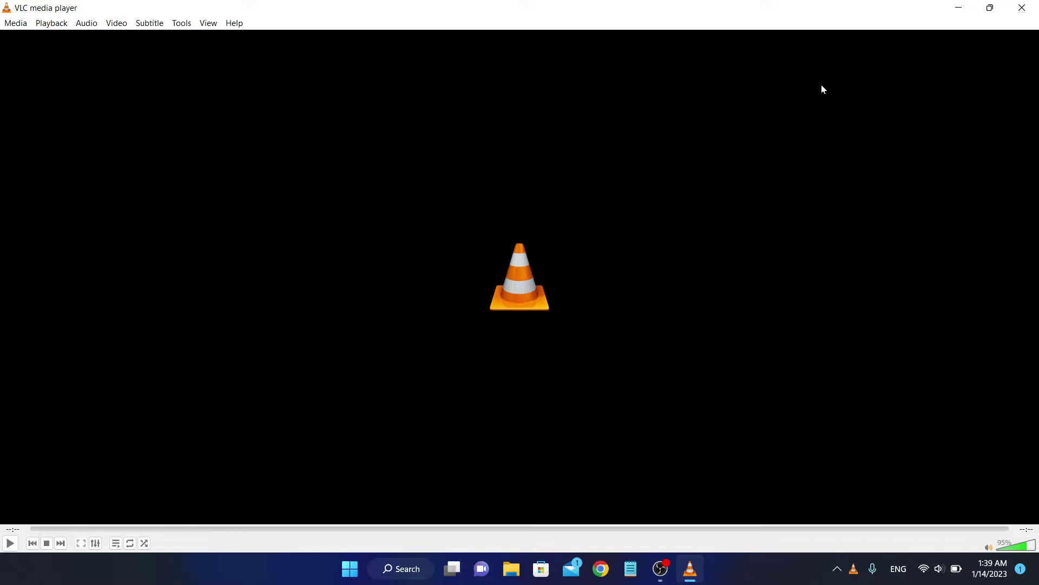
click(958, 8)
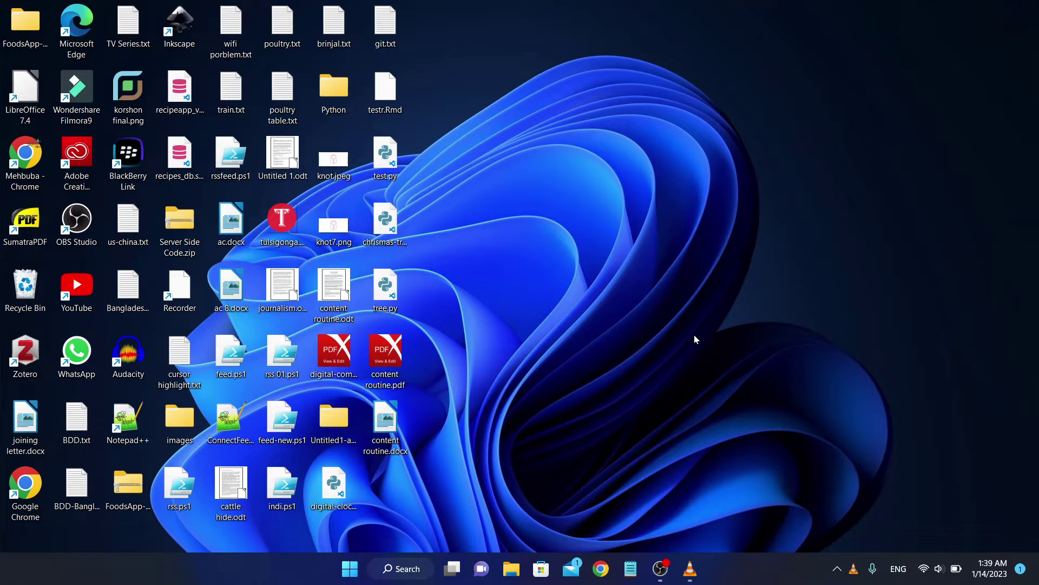
- Switch to Chrome, search Google for "ffmpeg" and open the official FFmpeg website
click(601, 569)
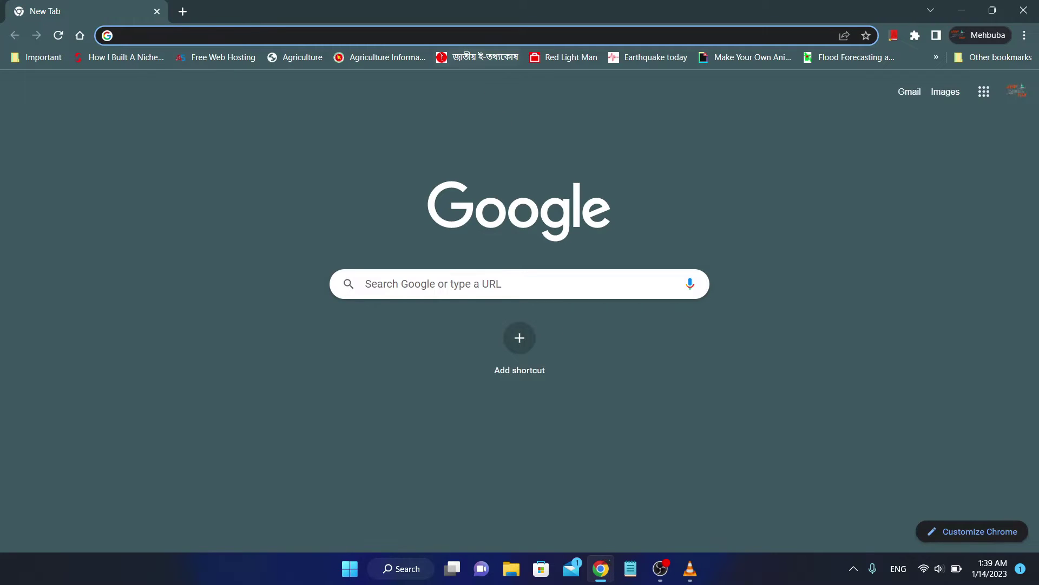
key(Down)
text(ffmpeg)
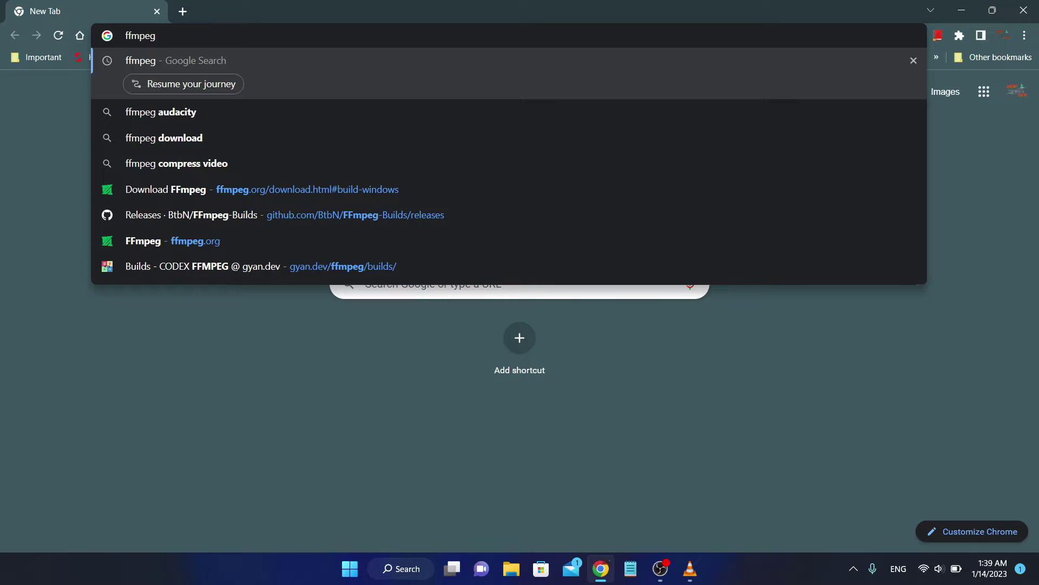
key(Return)
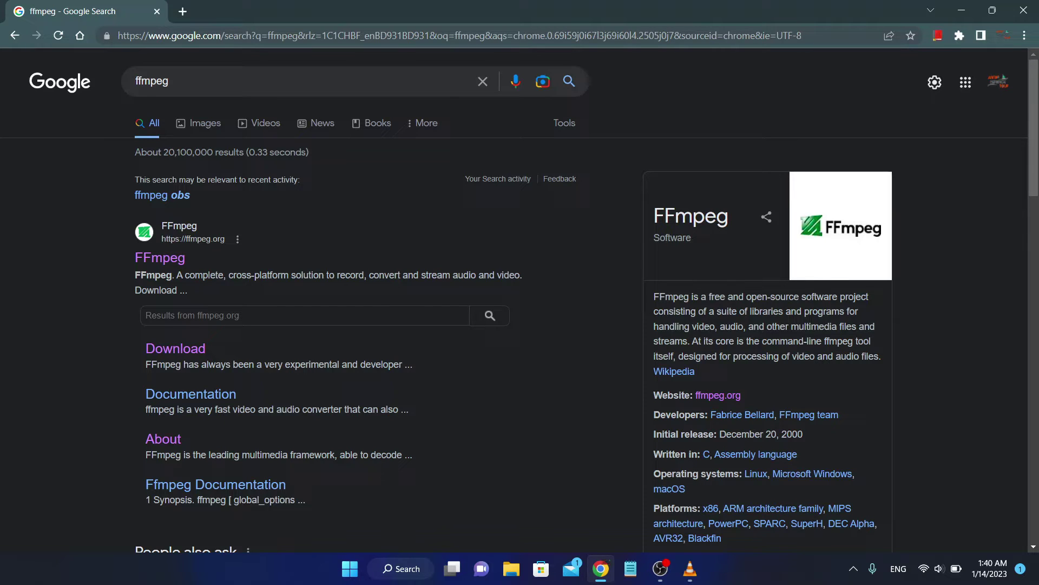
click(167, 257)
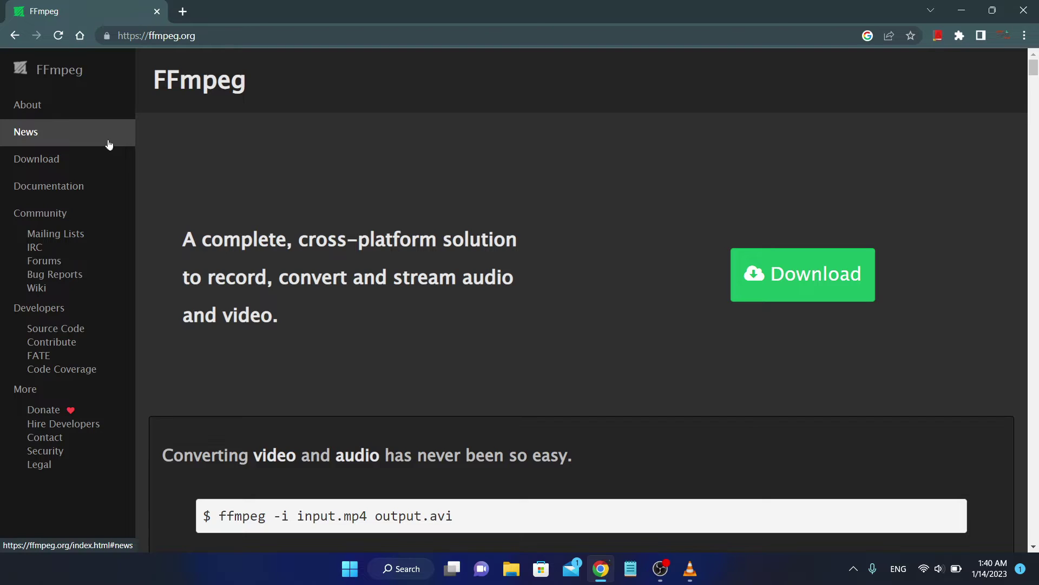
- Go to the FFmpeg download page and open the Windows builds from gyan.dev
click(57, 166)
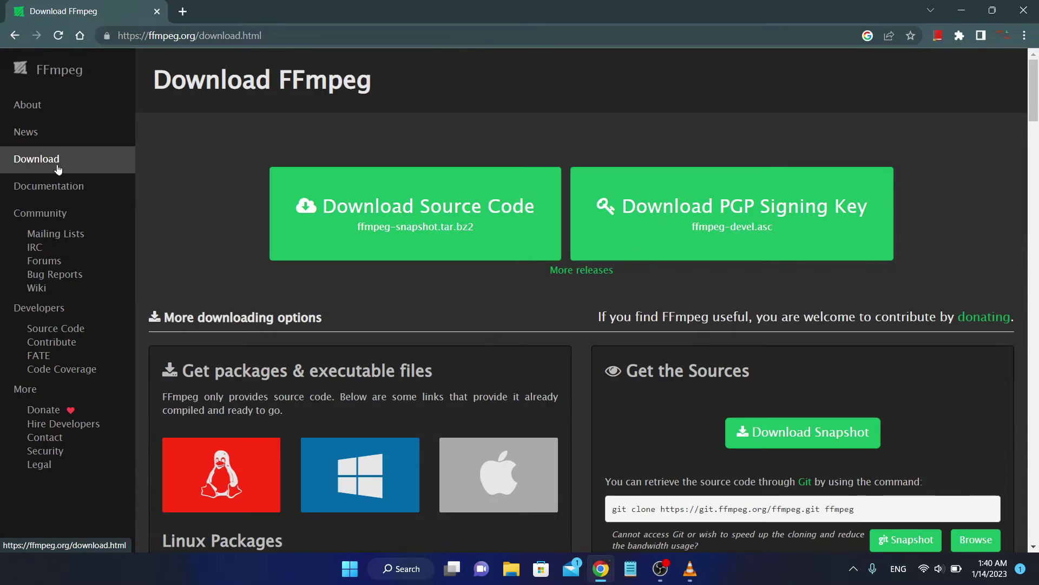
scroll(313, 272, down, 4)
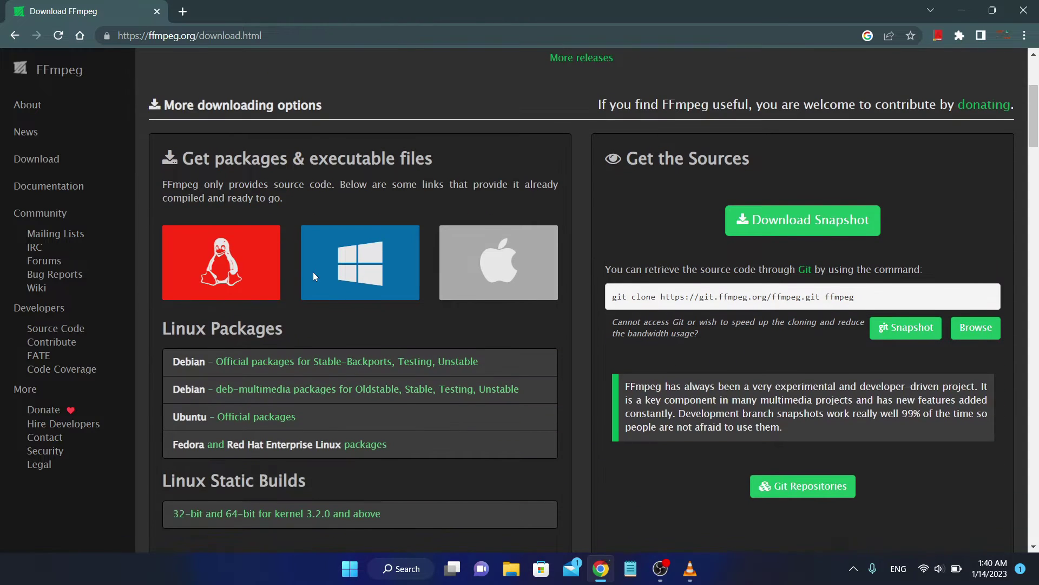
click(359, 283)
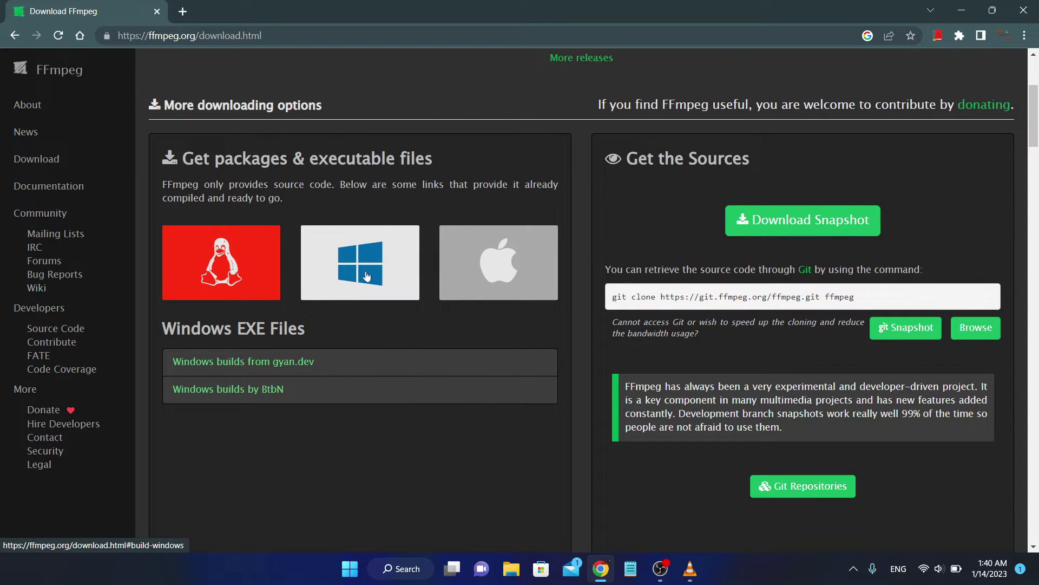
click(290, 366)
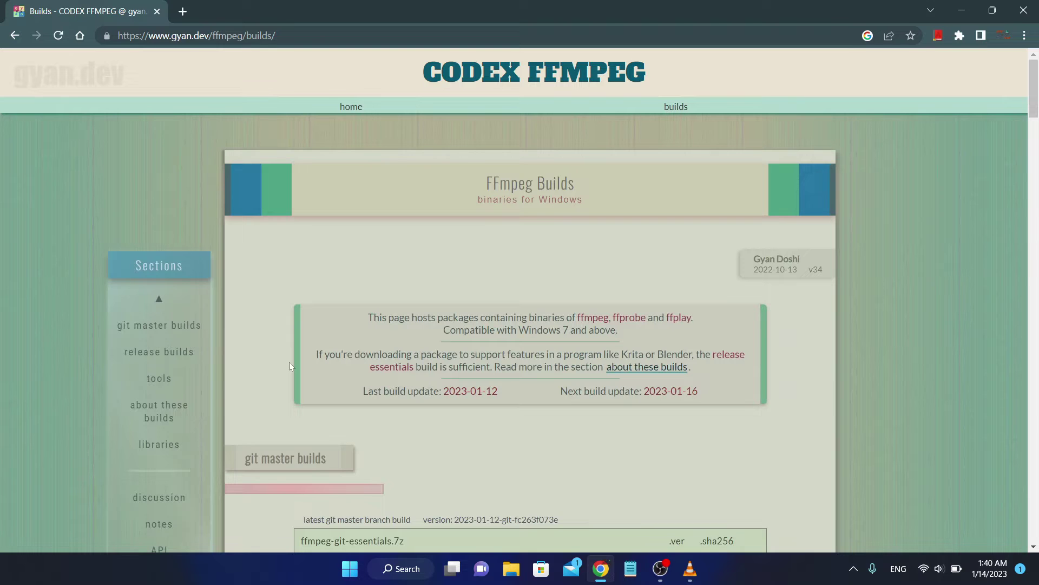
- Start downloading ffmpeg-git-full.7z from the git master builds and cancel the download
scroll(391, 273, down, 4)
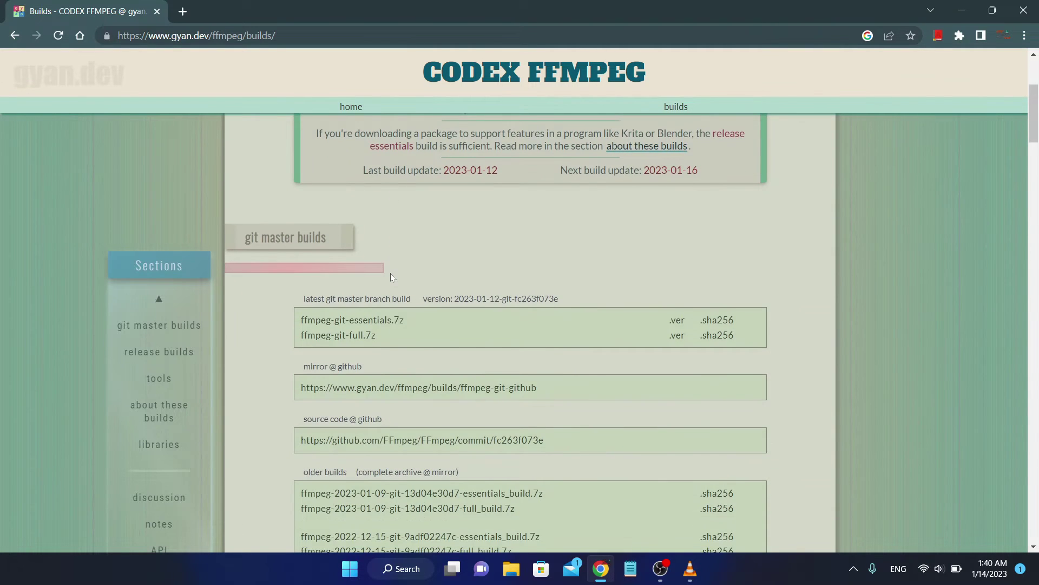
click(360, 336)
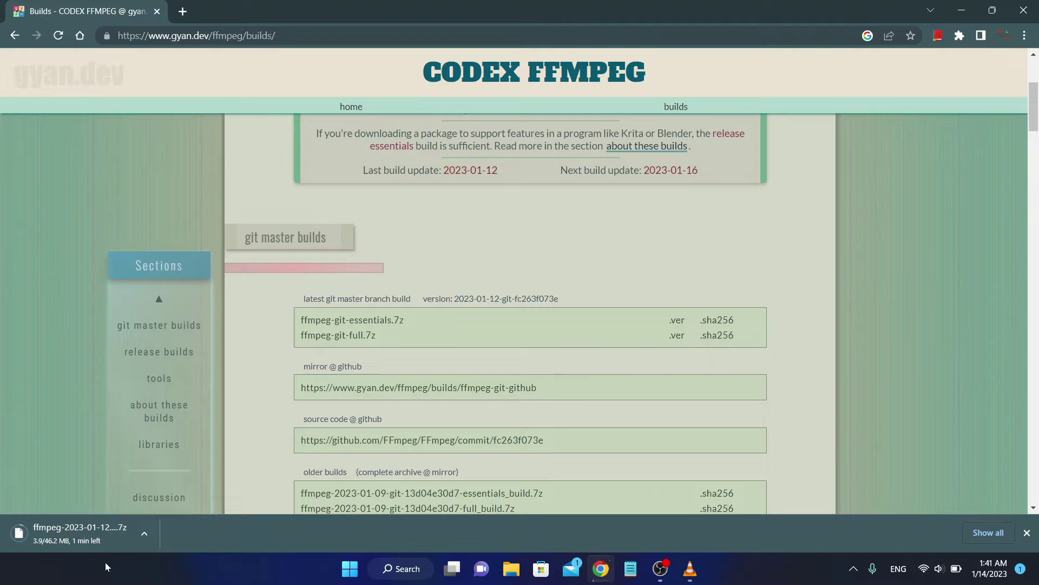
click(145, 533)
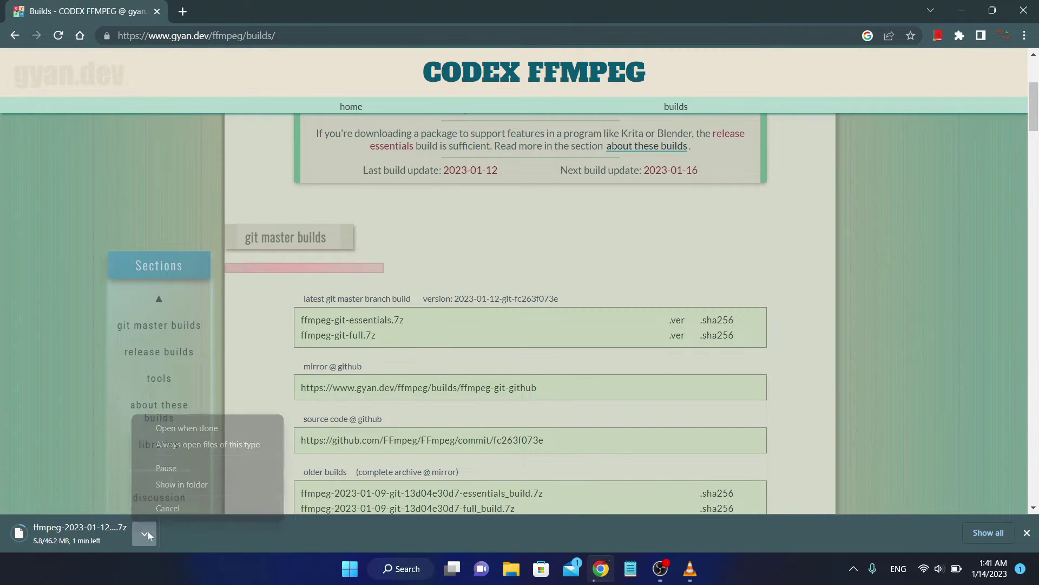
click(175, 508)
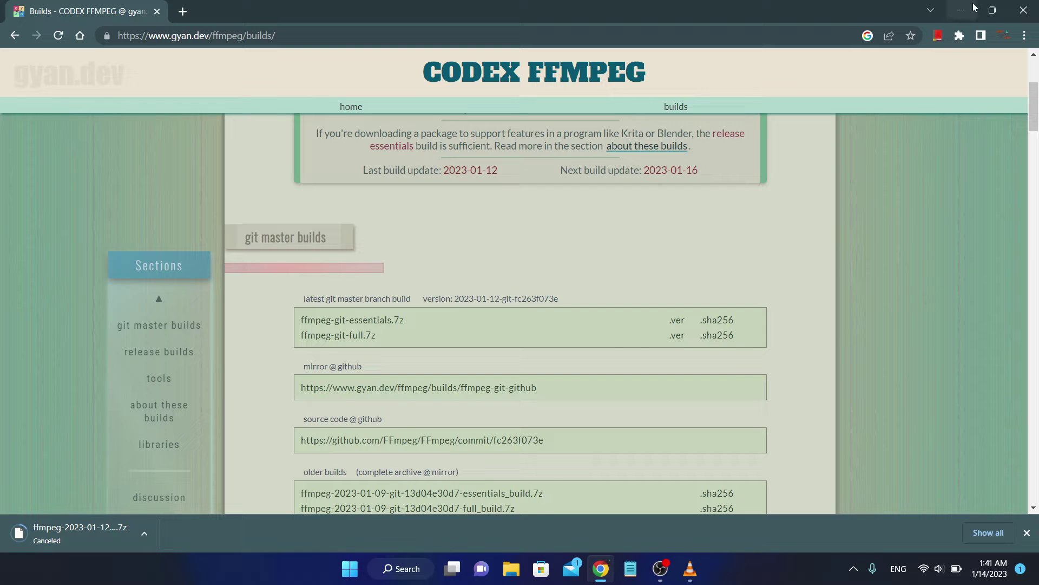
- Switch to File Explorer and select the ffmpeg folder on Local Disk (C:)
click(962, 15)
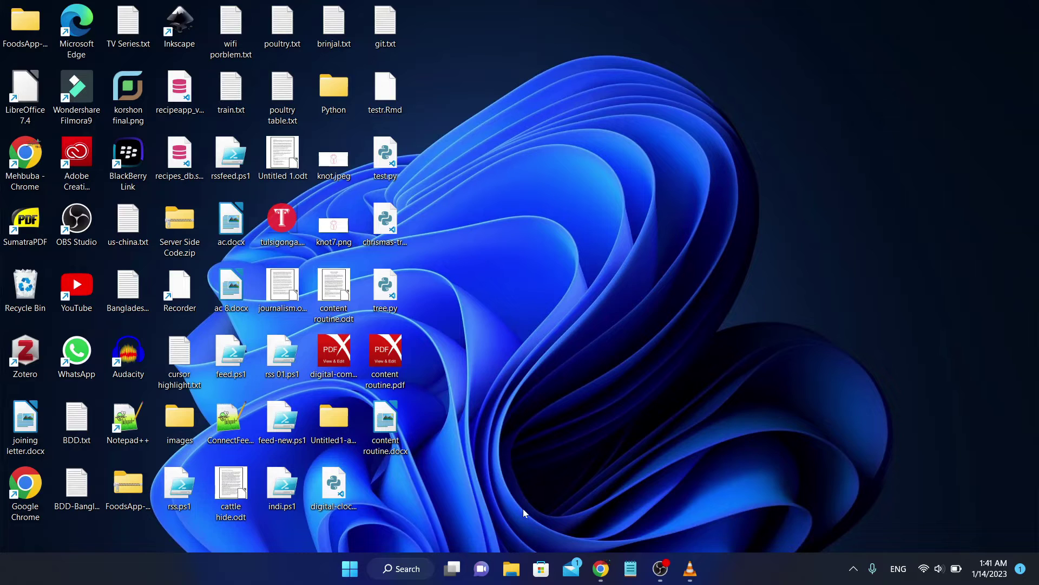
click(511, 569)
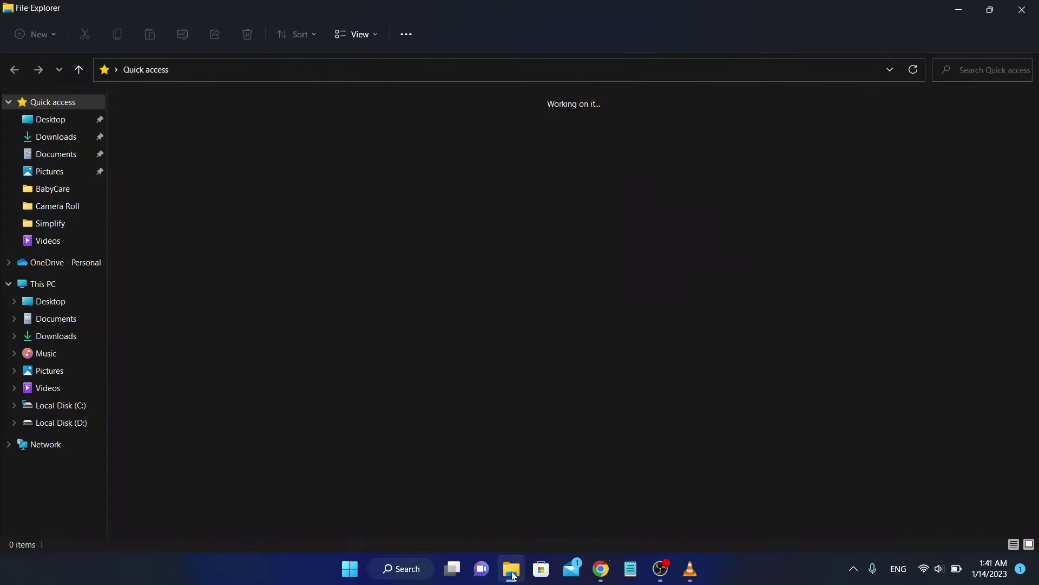
click(60, 405)
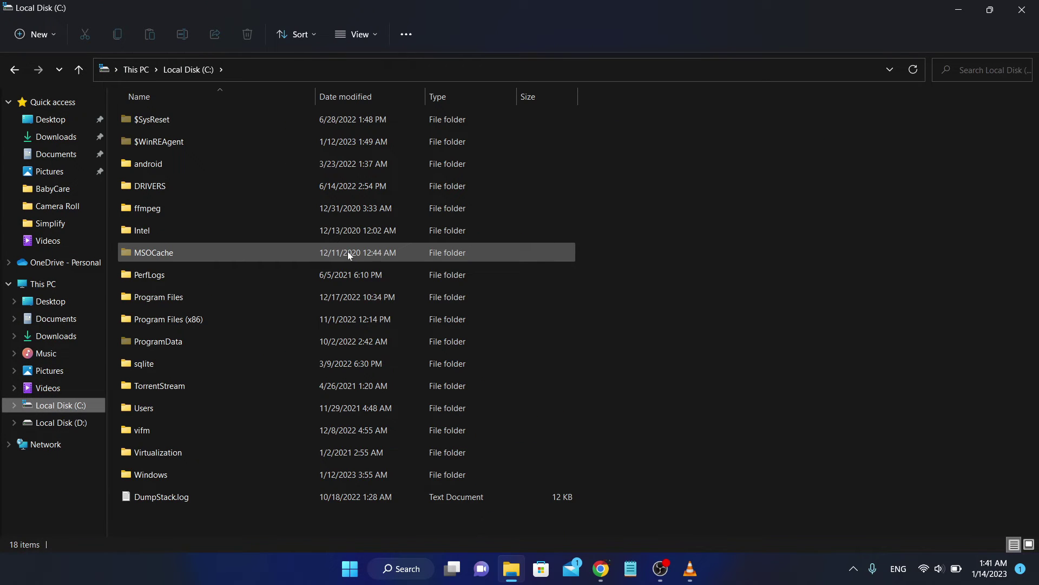
click(171, 211)
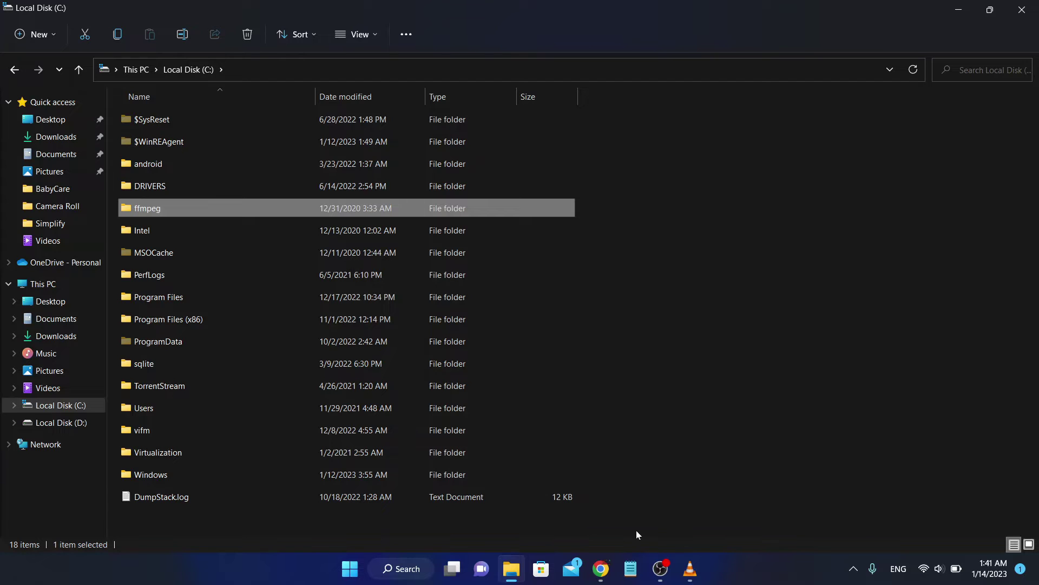
click(607, 570)
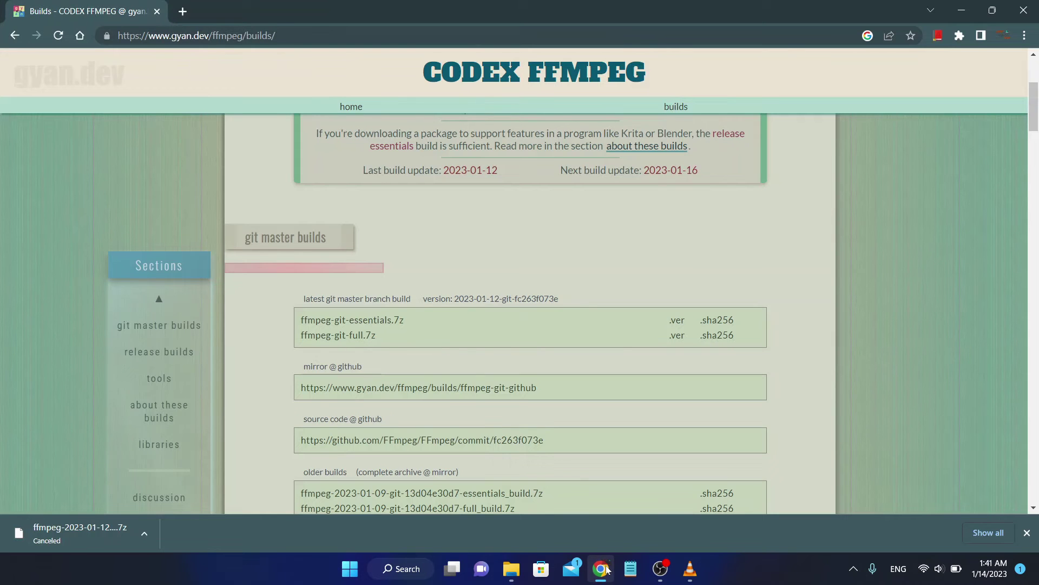
click(961, 10)
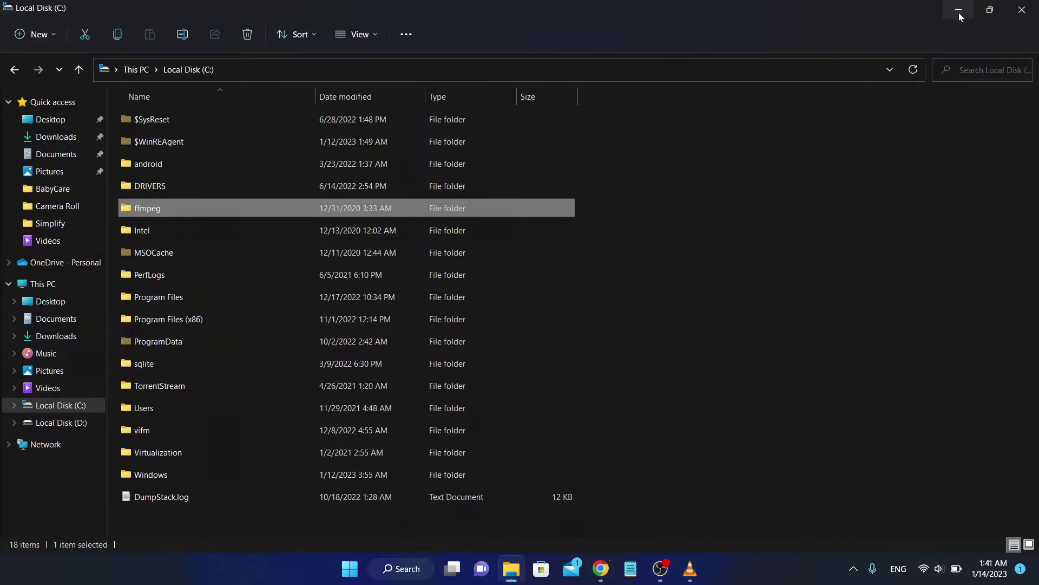
- Open the environment variables for the account and bring up the user Path variable for editing
click(349, 568)
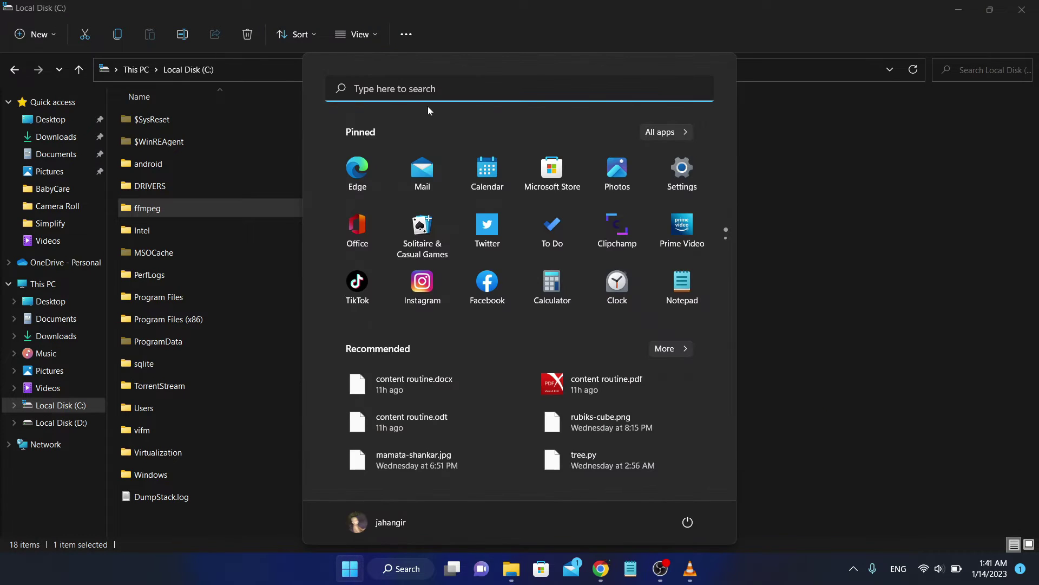
key(Escape)
key(super+s)
text(edit)
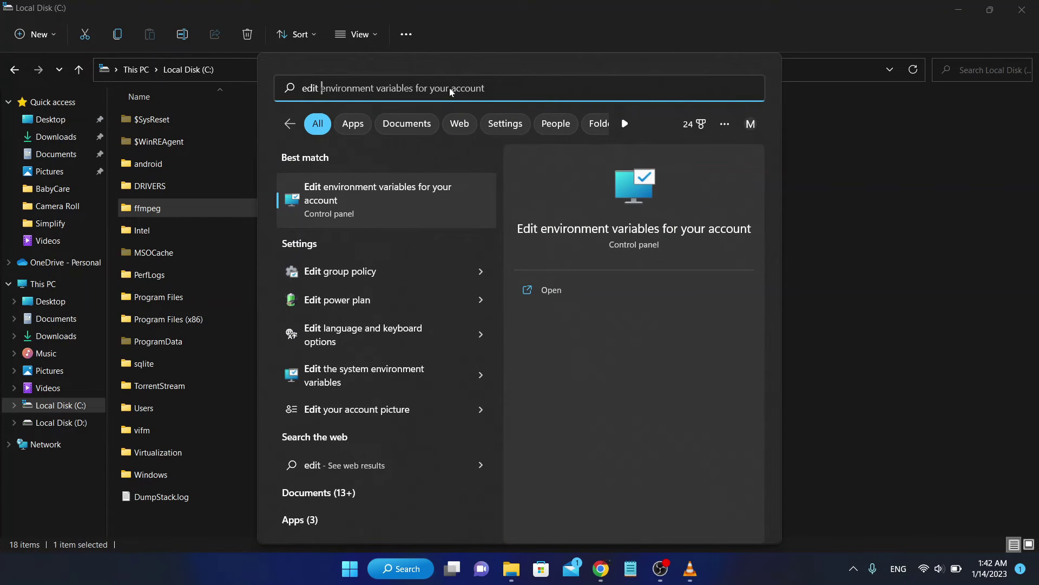
click(348, 201)
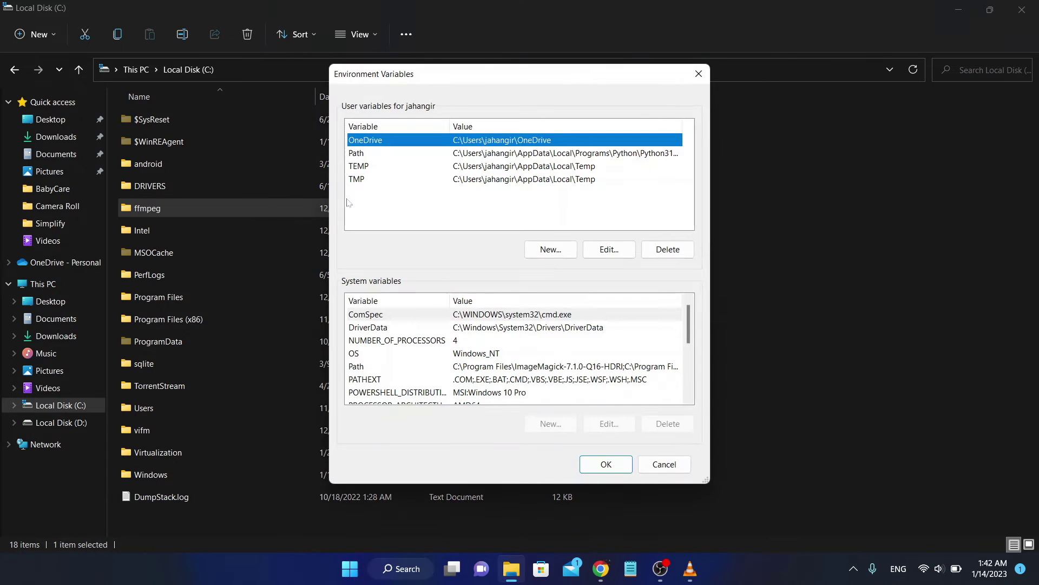
click(953, 9)
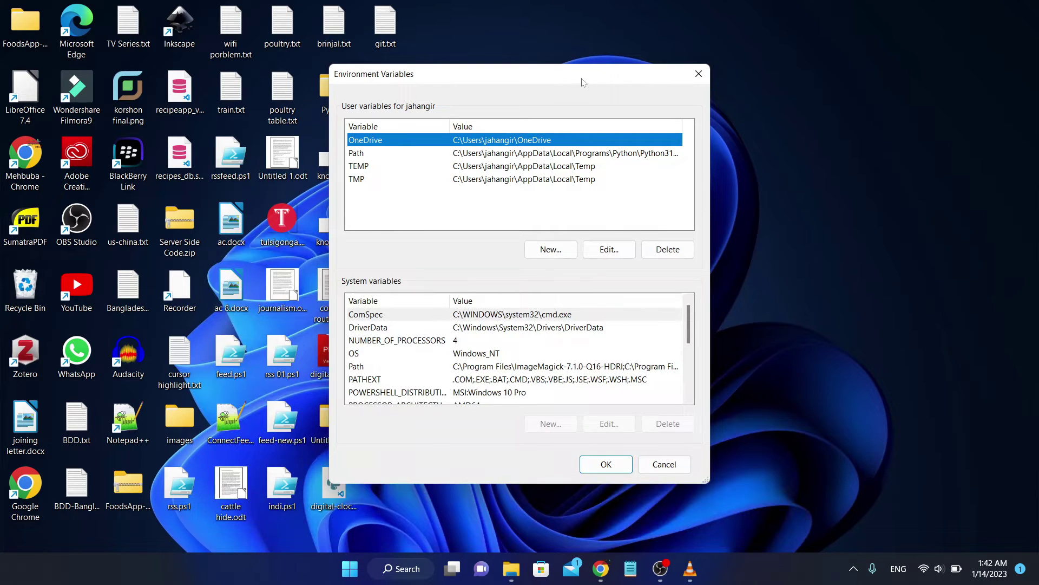
click(363, 156)
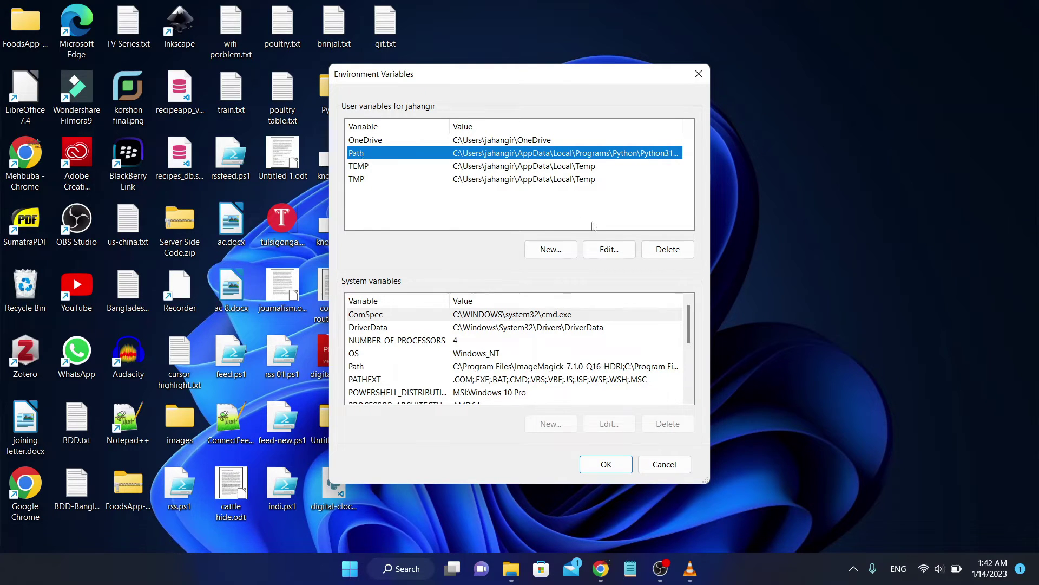
click(614, 251)
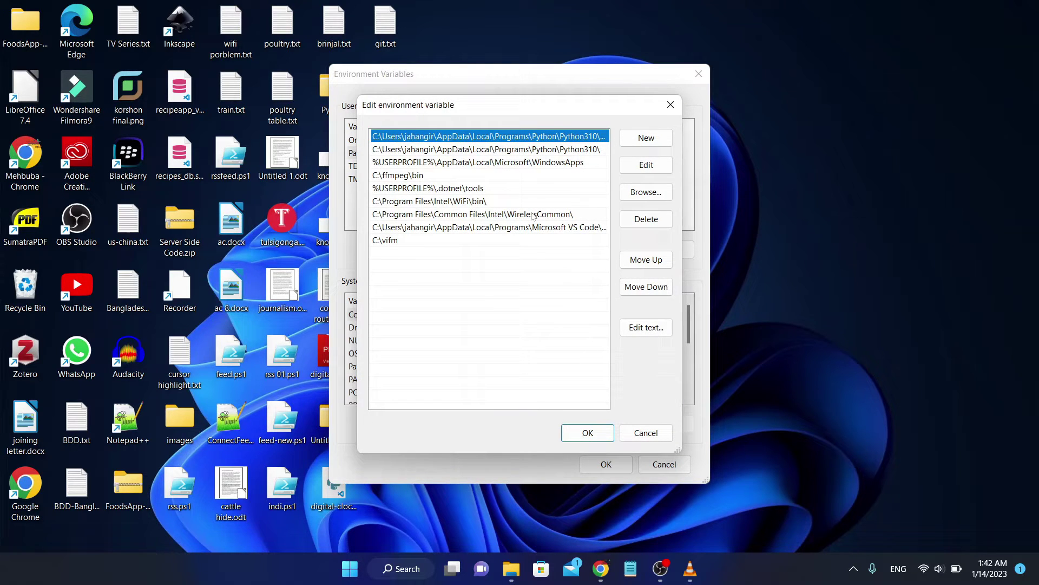
- In File Explorer, open the bin folder inside C:\ffmpeg and copy its folder path
click(519, 573)
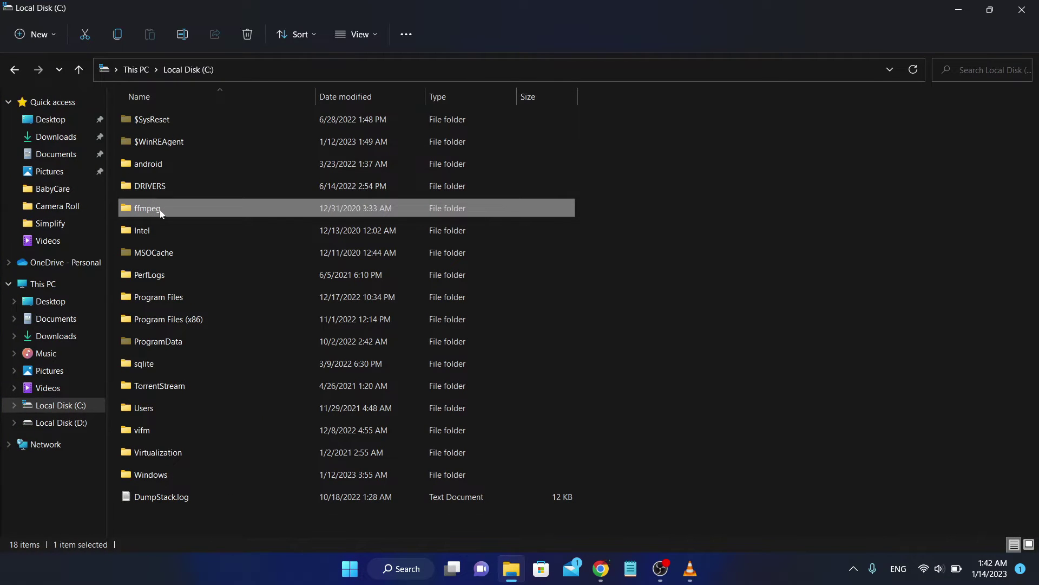
double_click(147, 209)
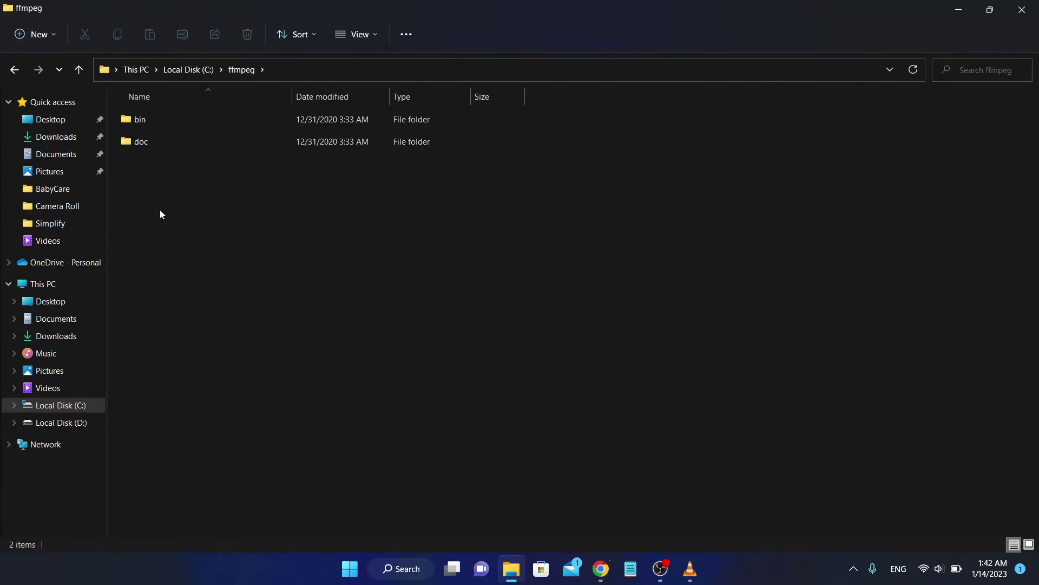
double_click(155, 124)
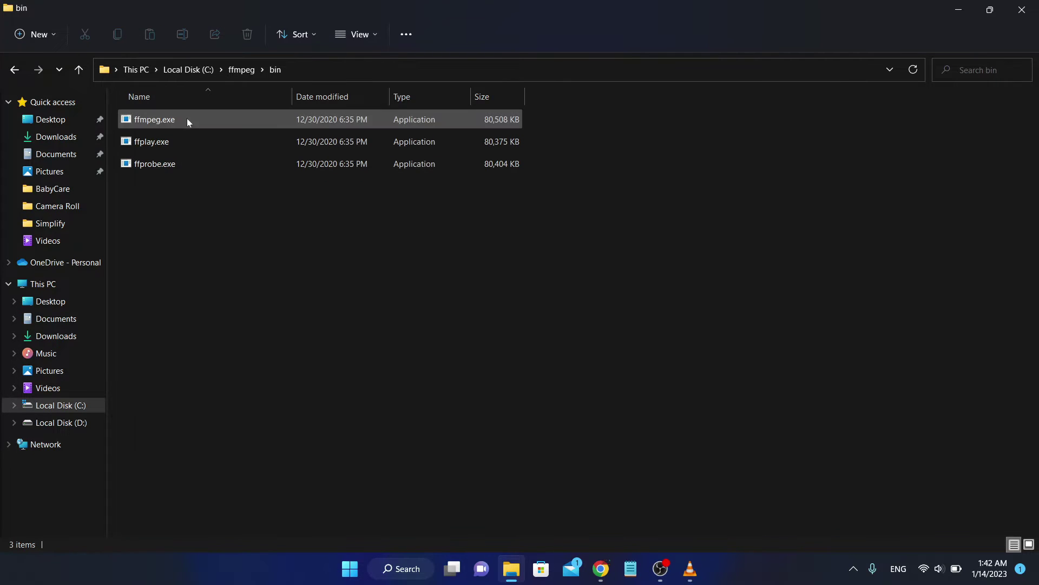
click(164, 122)
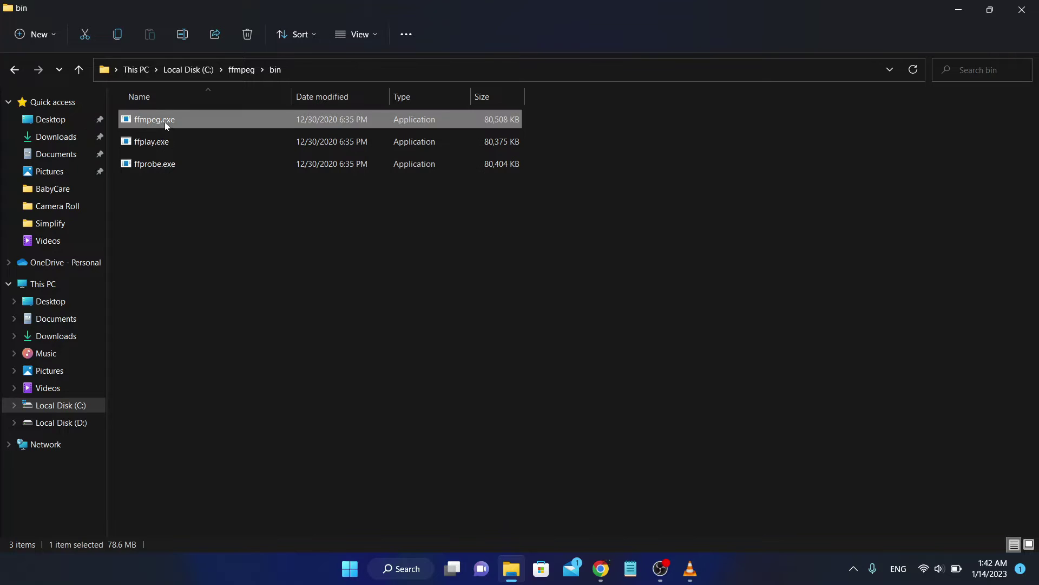
click(154, 144)
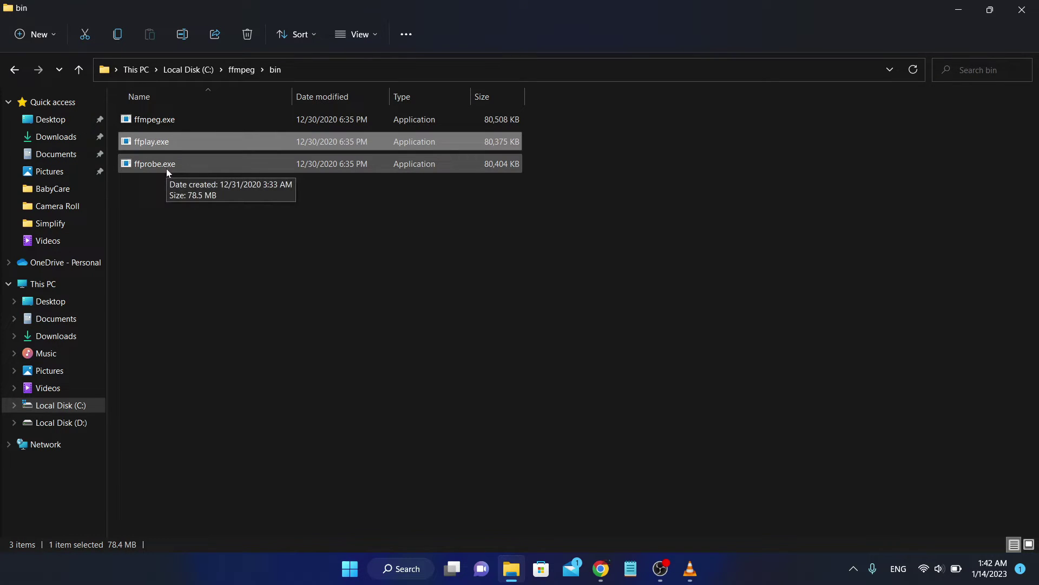
click(167, 169)
click(496, 71)
key(ctrl+c)
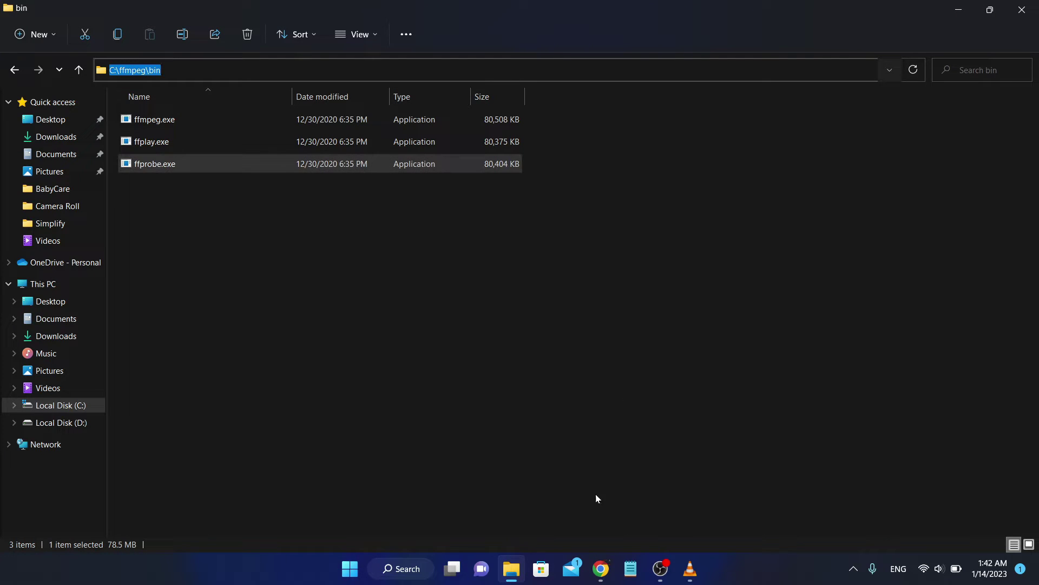
- Try adding C:\ffmpeg\bin as a new entry in the user Path variable, and cancel both environment variable dialogs
click(511, 569)
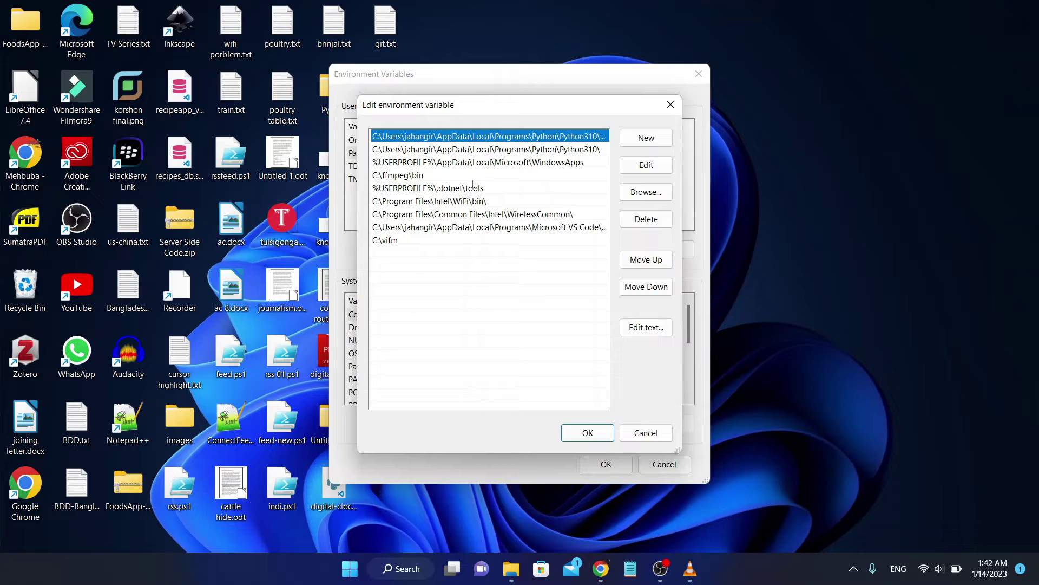
click(649, 142)
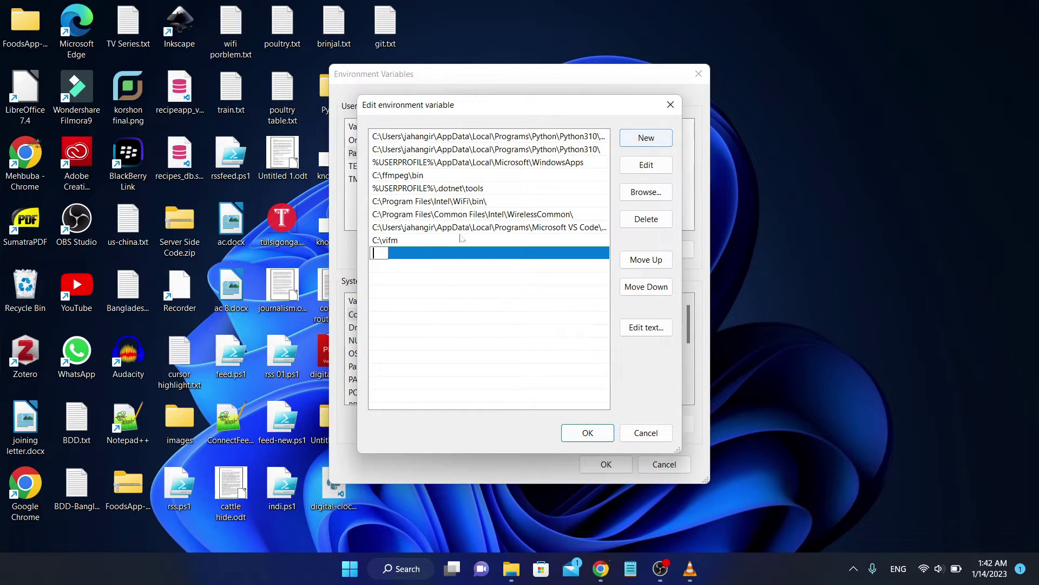
key(ctrl+v)
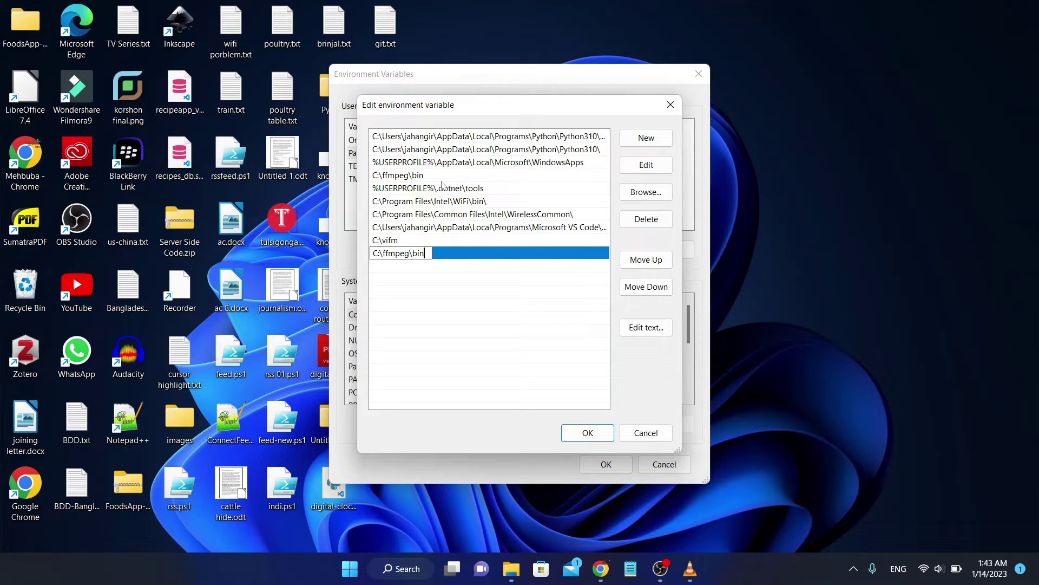
click(639, 435)
click(671, 465)
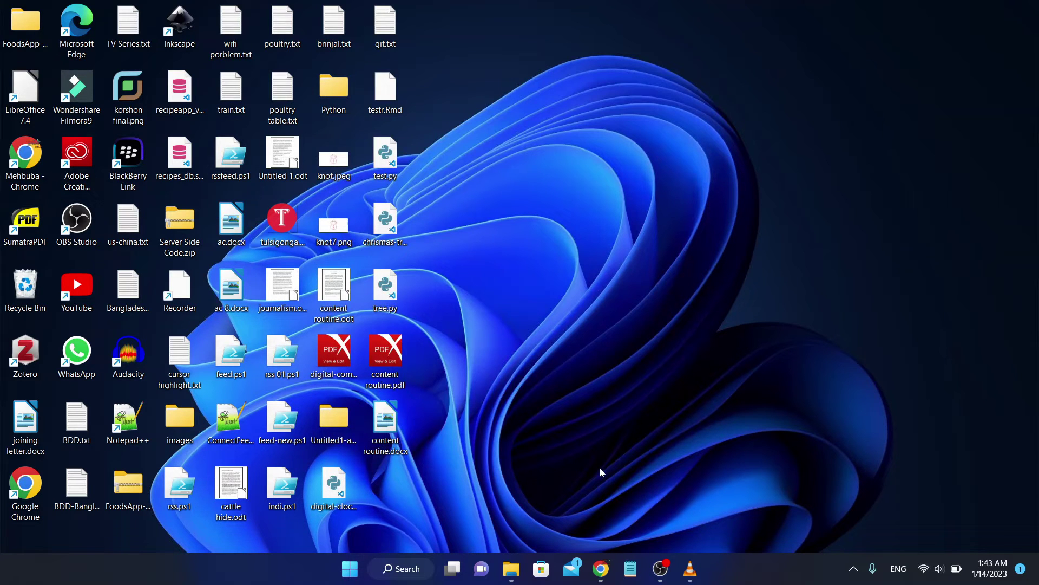
- Open a terminal and run the ffmpeg command to check the installation
key(super)
text(termi)
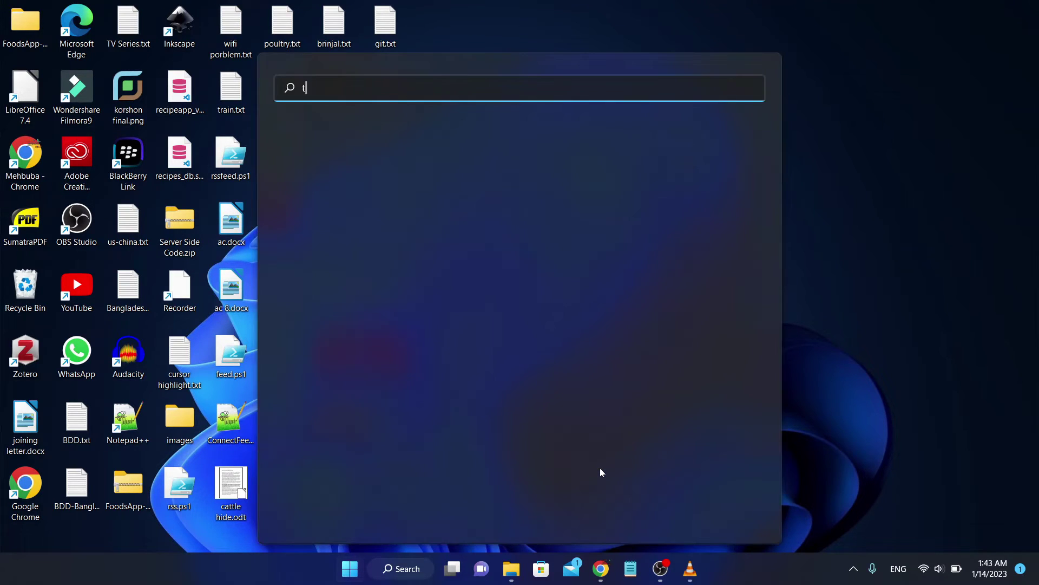
text(nal)
key(Return)
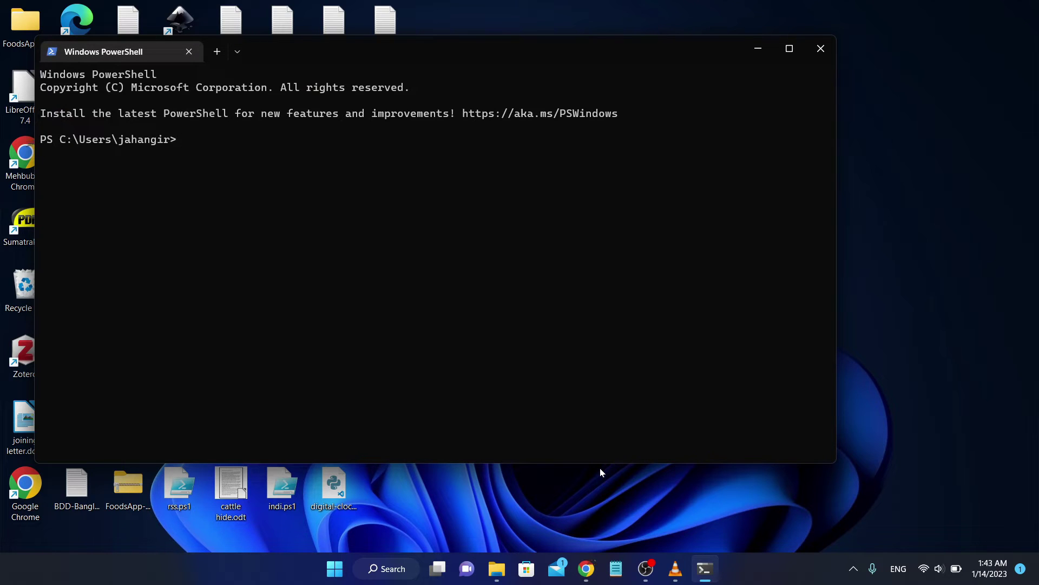
text(ffmpeg)
key(Return)
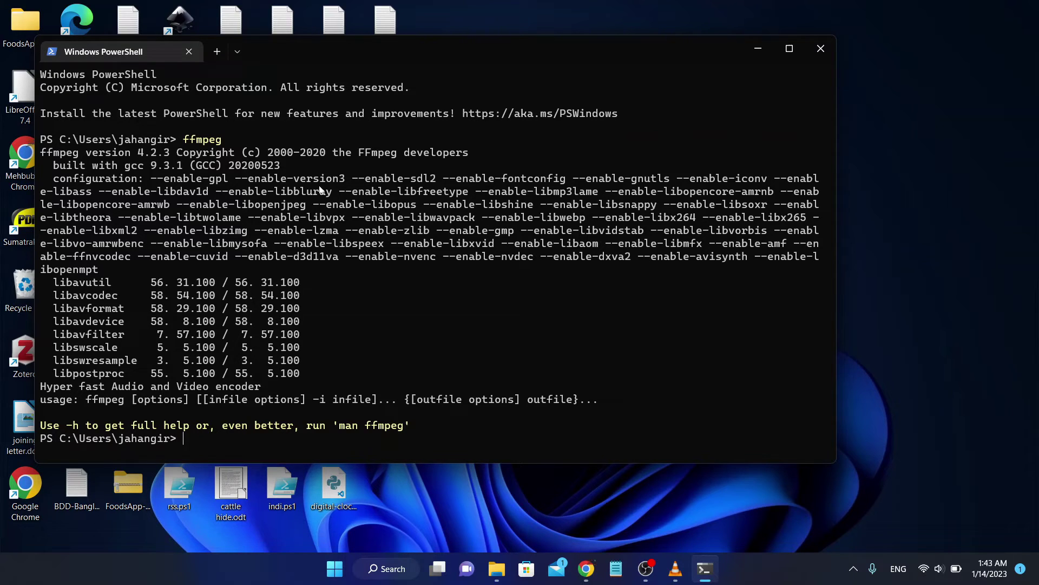
- Change to the Downloads folder in the terminal, listing its files and clearing the output
text(cd Down)
key(Tab)
key(Return)
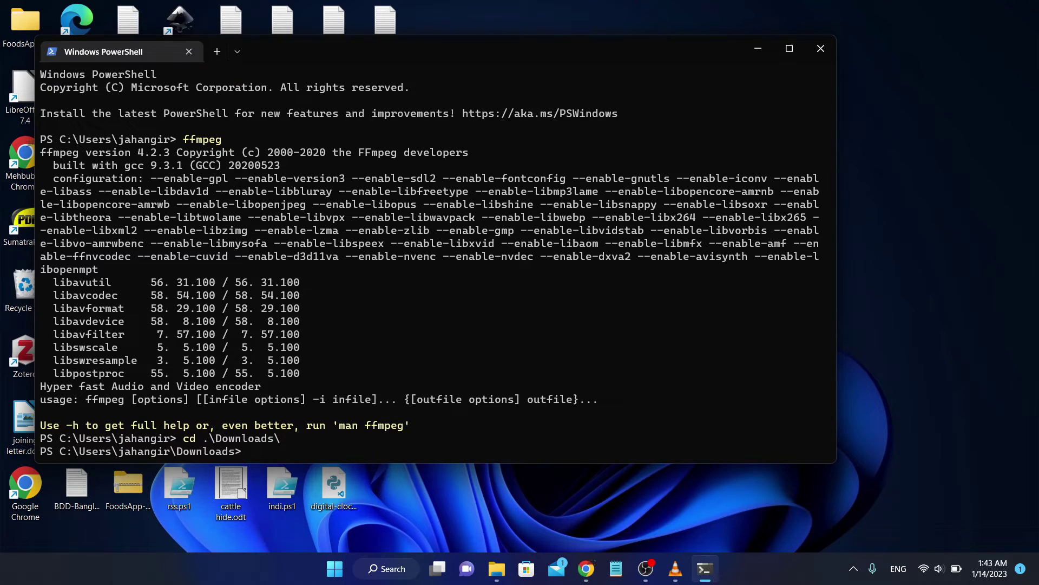
text(ls)
key(Return)
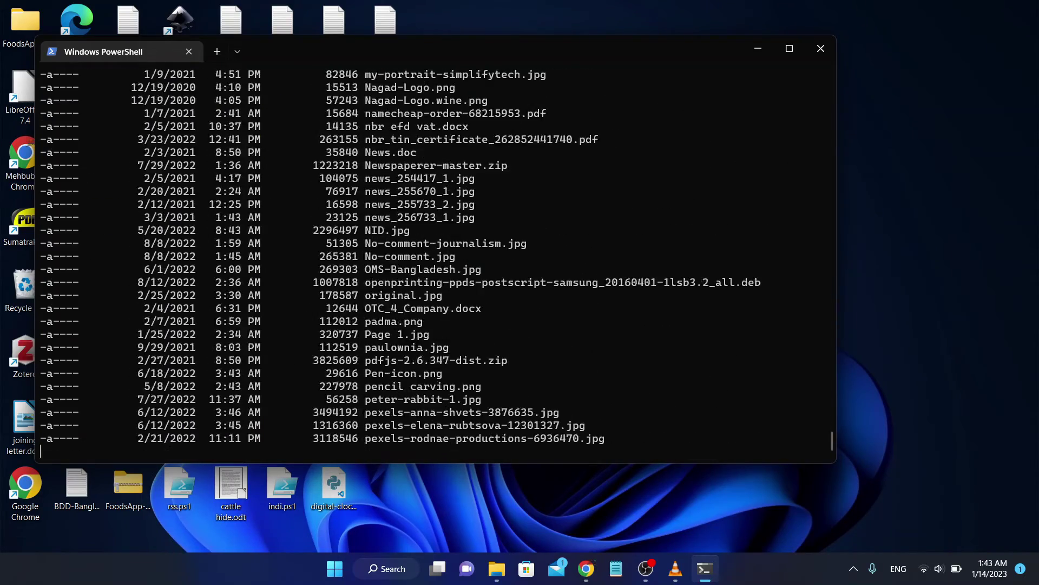
text(cls)
key(Return)
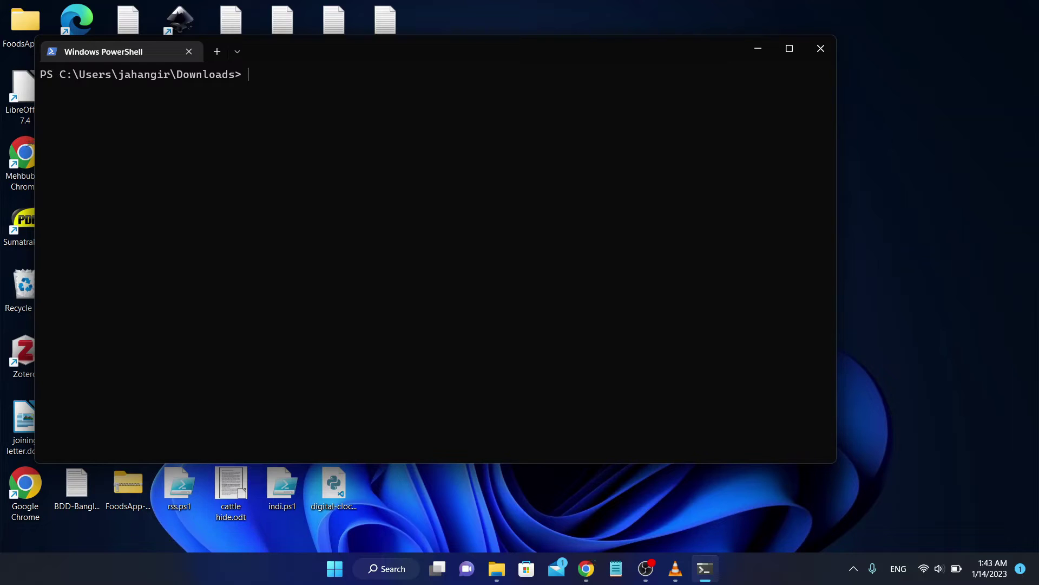
- Check the Downloads folder in File Explorer for the video, play bunny.mp4 with ffplay from the terminal and close the player
text(ffplay)
click(502, 571)
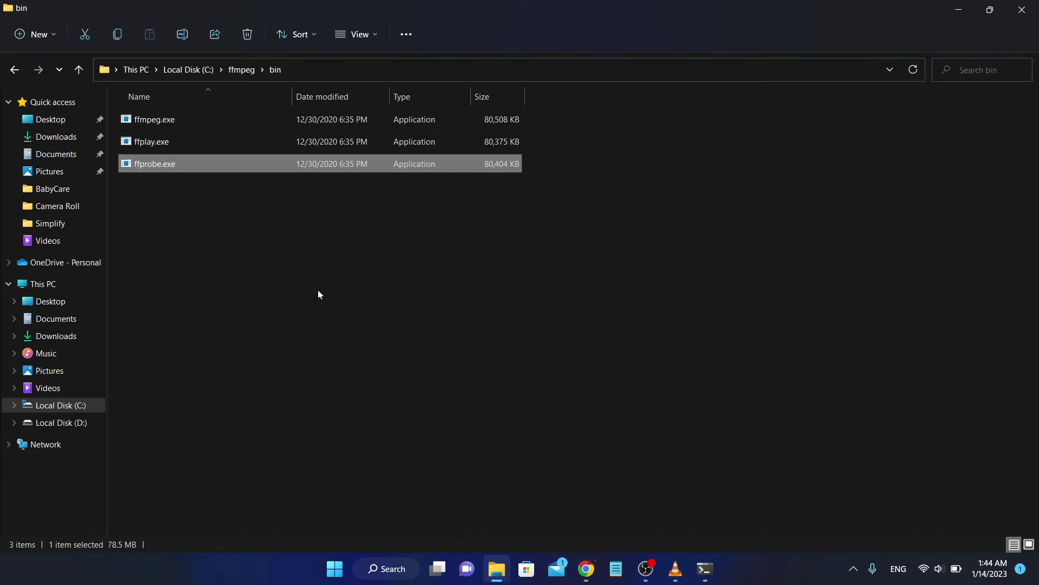
click(66, 134)
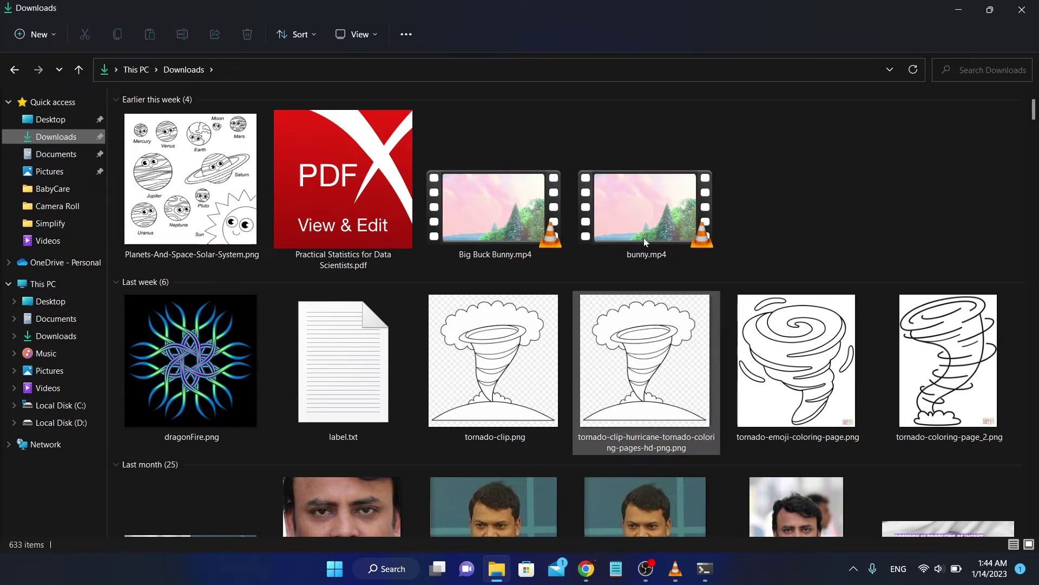
click(704, 569)
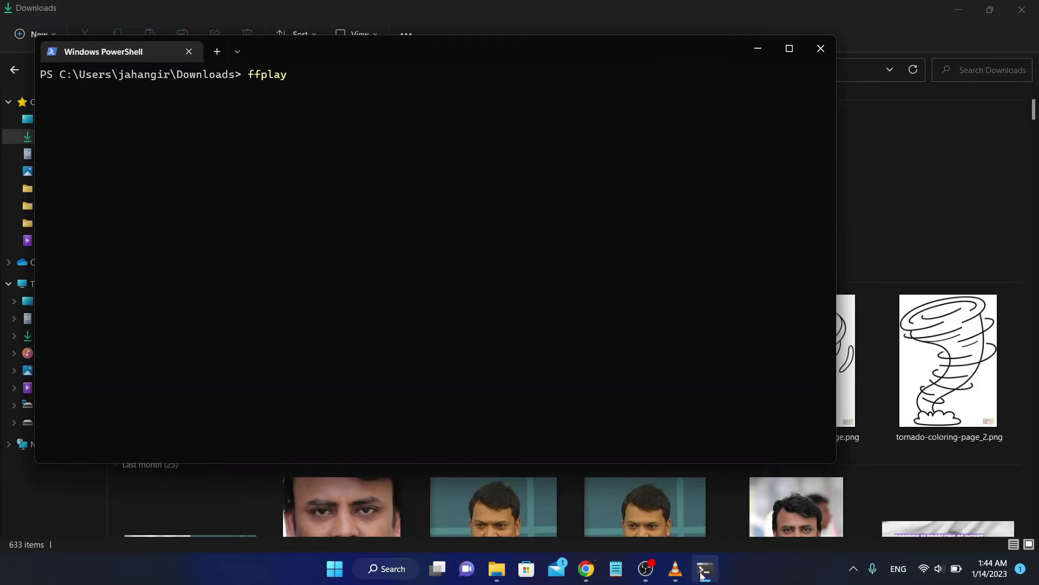
text(bunny)
key(Tab)
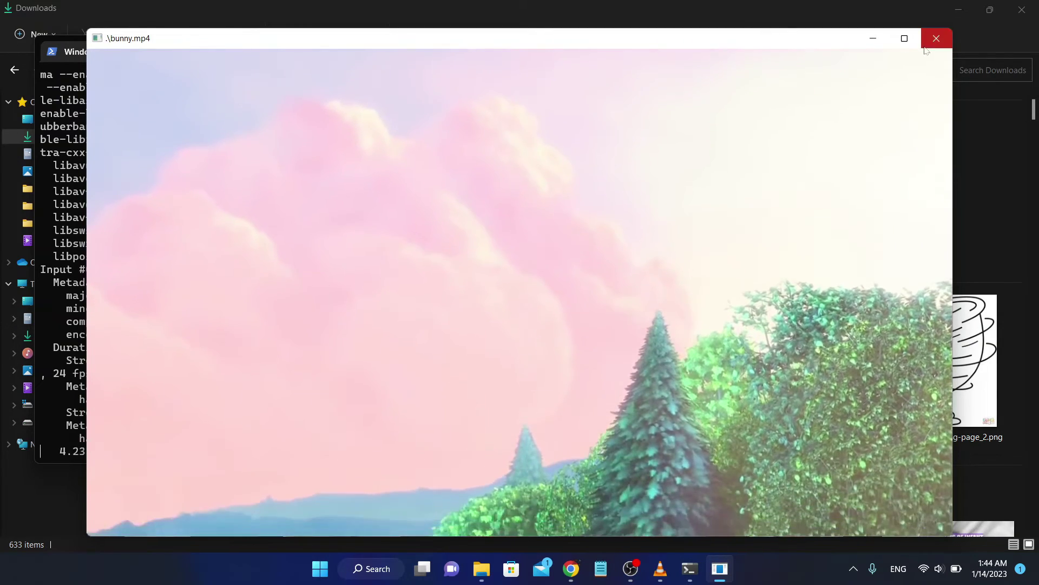
click(935, 38)
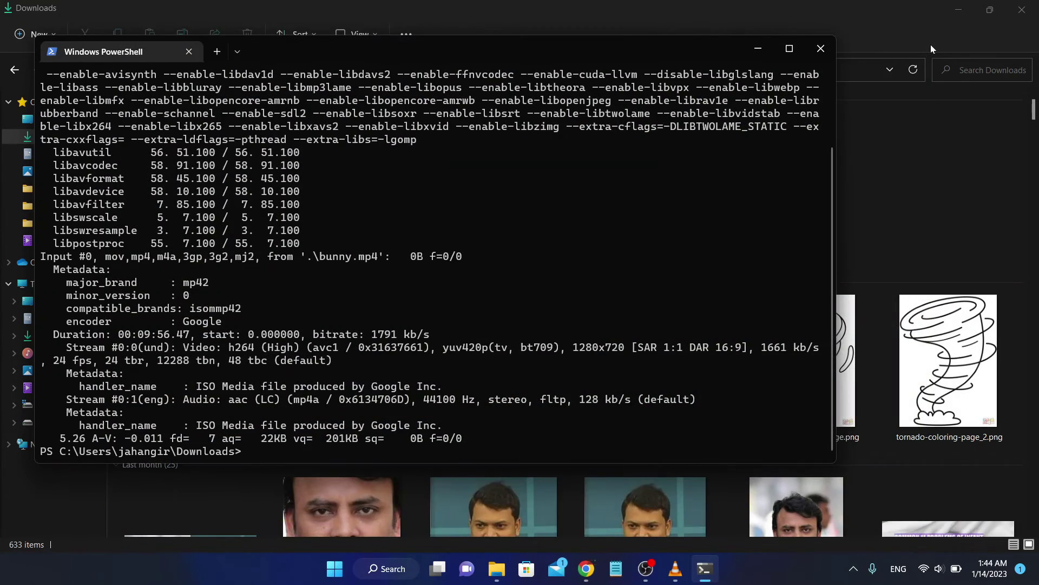
- Play Big Buck Bunny.mp4 with ffplay from the terminal, then close the player and clear the output
click(758, 51)
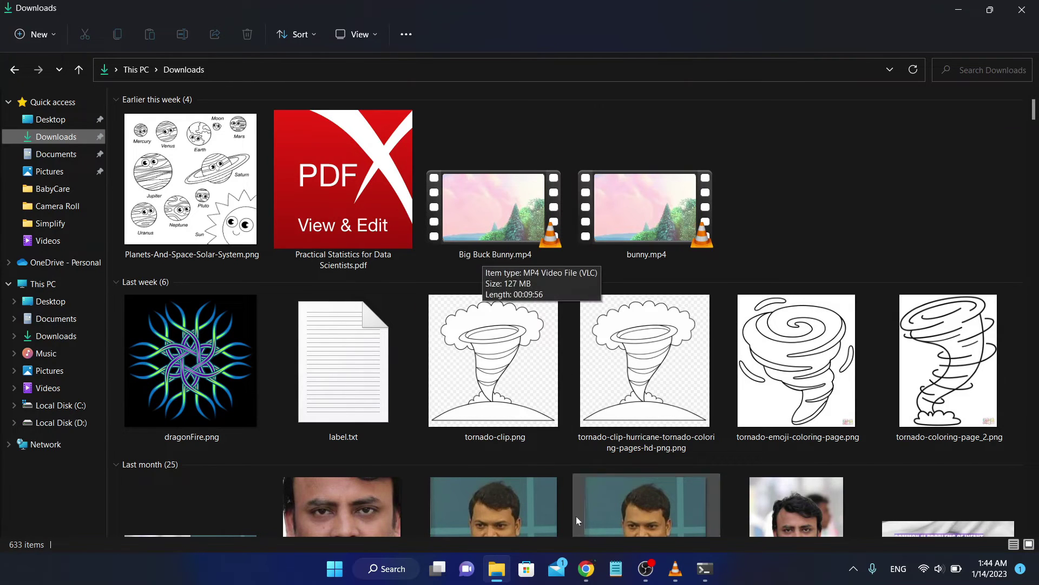
click(704, 569)
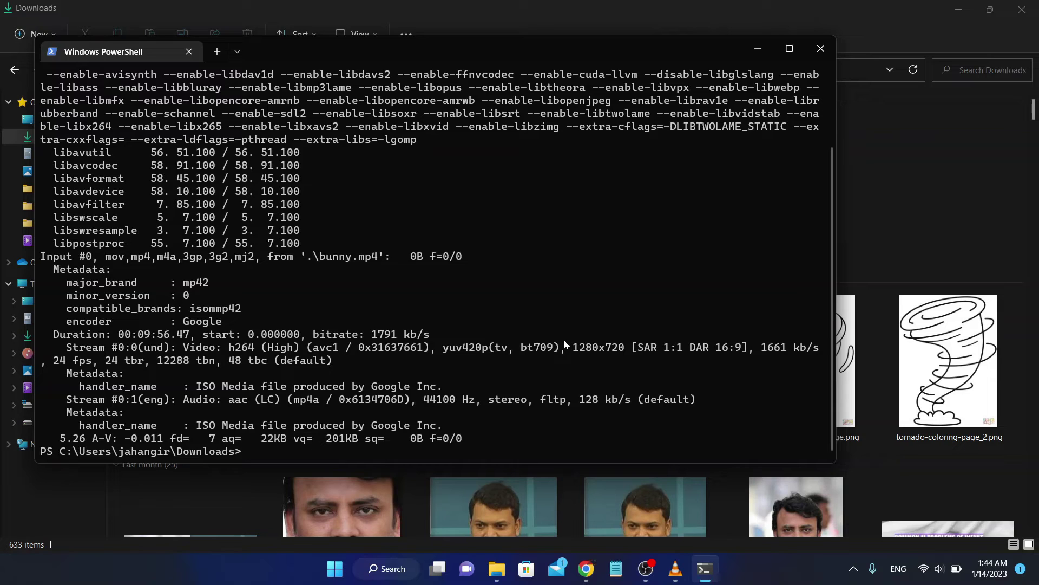
text(ff)
text(play)
text( '.\Big)
key(Tab)
key(Return)
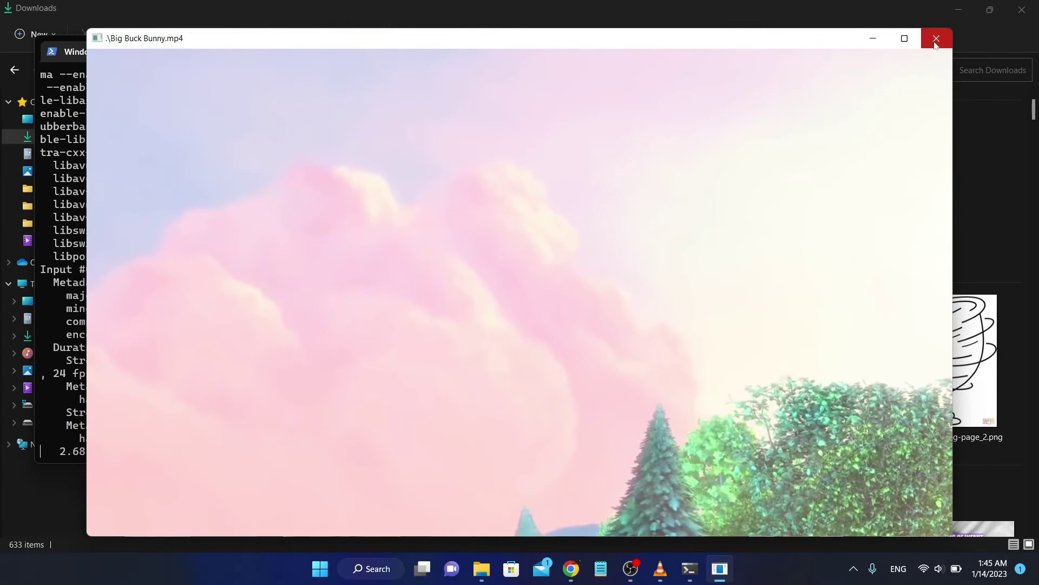
click(936, 39)
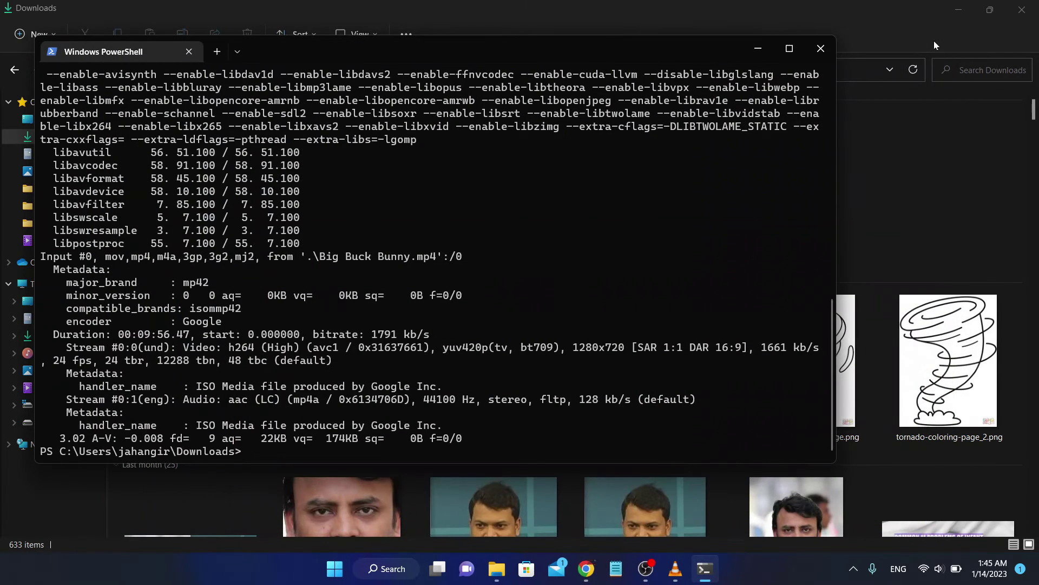
text(clear)
key(Return)
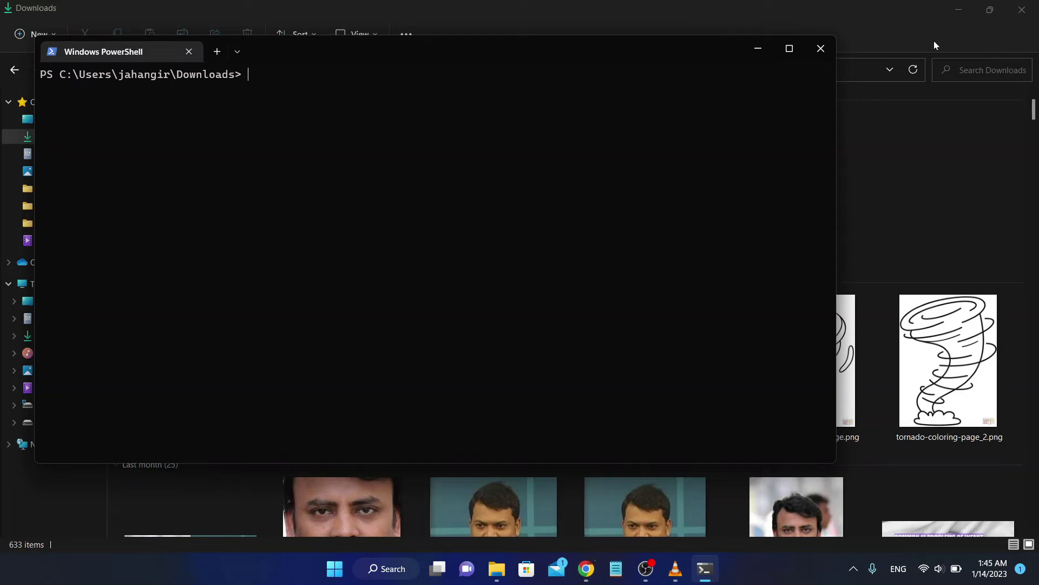
- Begin an ffplay command with a window width of 640 (-x) and a height of 360 (-y)
text(ffplay -x 640)
text(-y 360)
text(bu)
key(Tab)
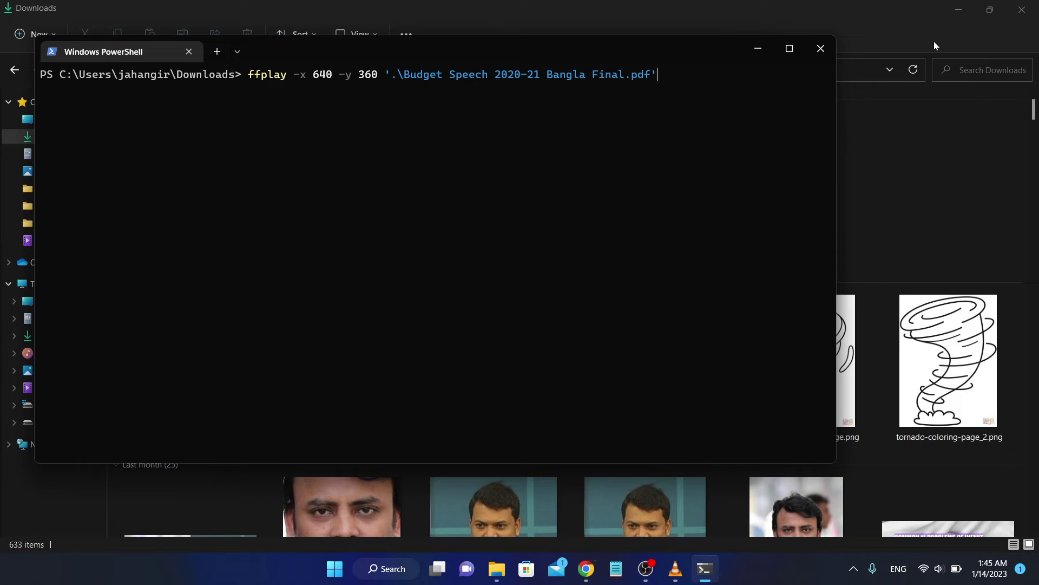
key(BackSpace)
key(BackSpace)
key(BackSpace)
key(BackSpace)
key(BackSpace)
key(BackSpace)
key(BackSpace)
key(BackSpace)
key(BackSpace)
key(BackSpace)
key(BackSpace)
key(BackSpace)
key(BackSpace)
key(BackSpace)
key(BackSpace)
key(BackSpace)
key(BackSpace)
key(BackSpace)
key(BackSpace)
key(BackSpace)
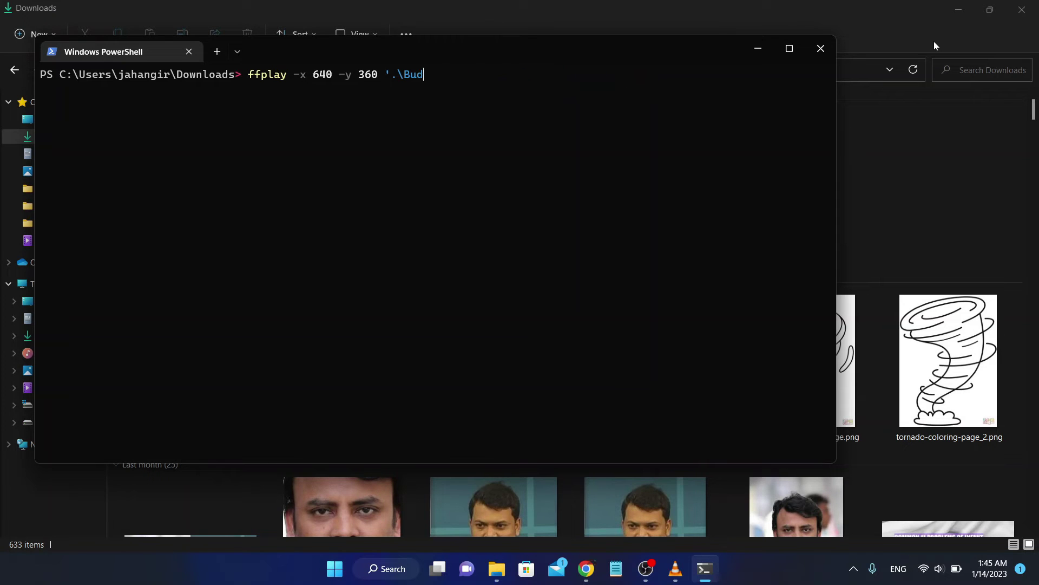
key(BackSpace)
key(BackSpace)
key(BackSpace)
key(BackSpace)
key(BackSpace)
key(BackSpace)
key(BackSpace)
- Complete the ffplay command with bunny.mp4, play the video and close the player
text(bunn)
key(Tab)
key(Return)
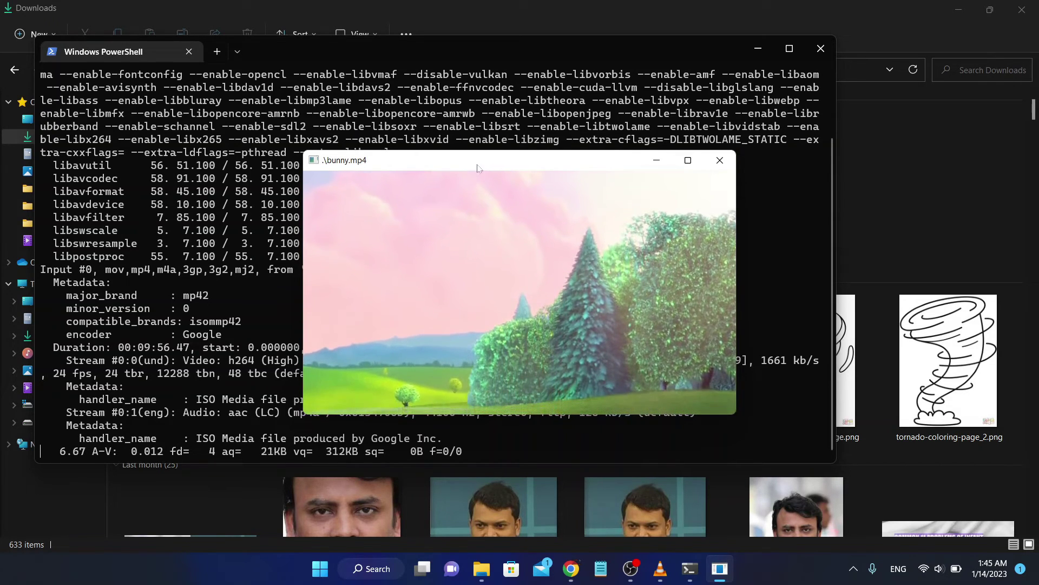
click(720, 159)
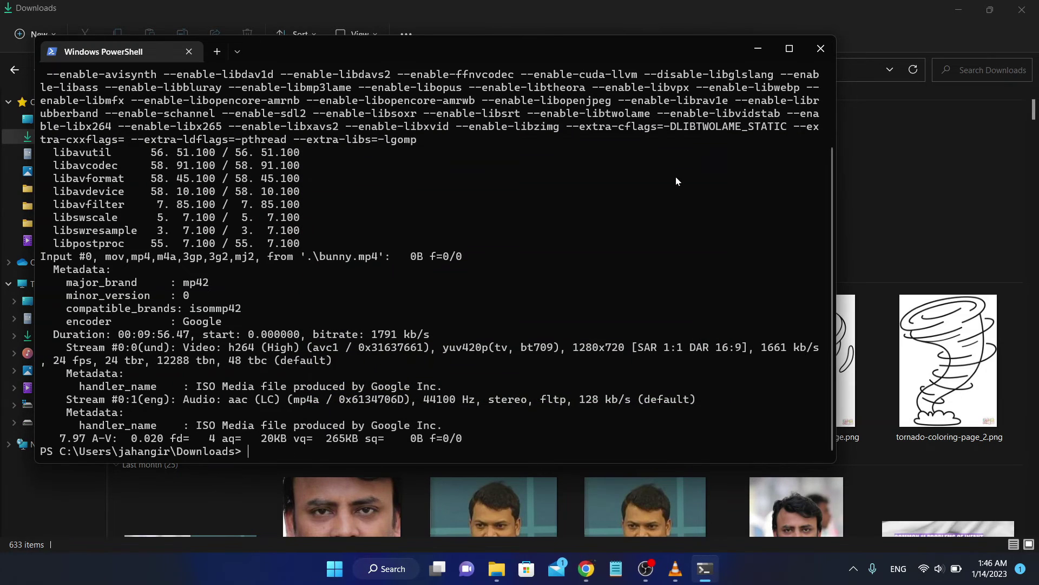
- Replay bunny.mp4 with the -noborder option added to the previous ffplay command, and close the player
key(Up)
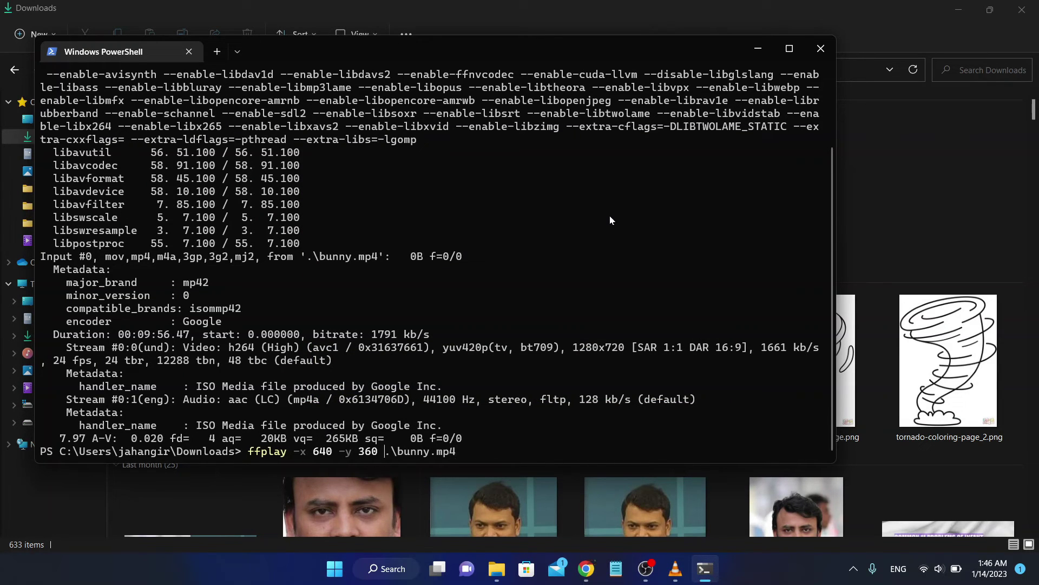
text(-noborder)
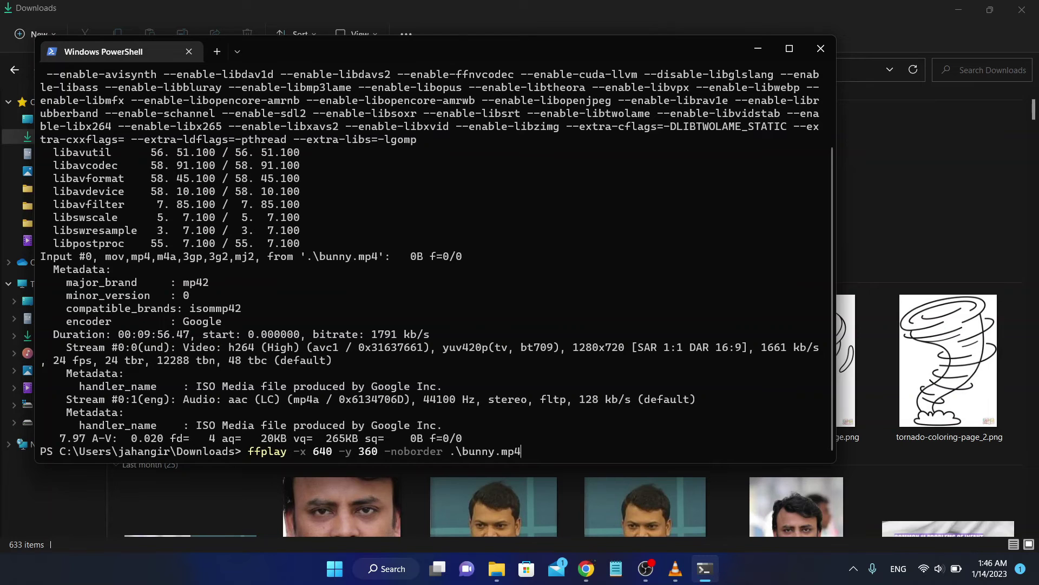
key(Return)
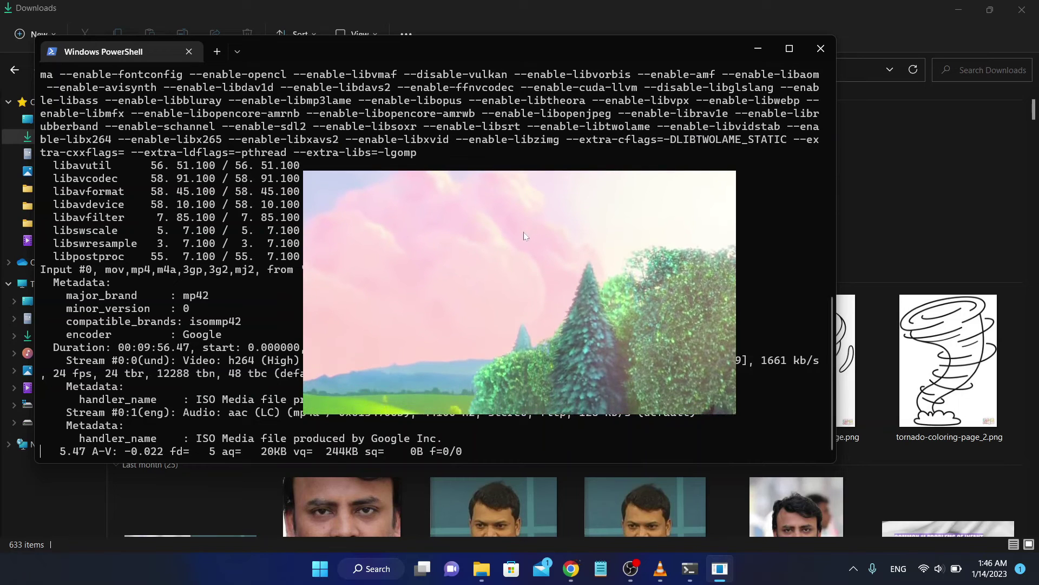
key(Escape)
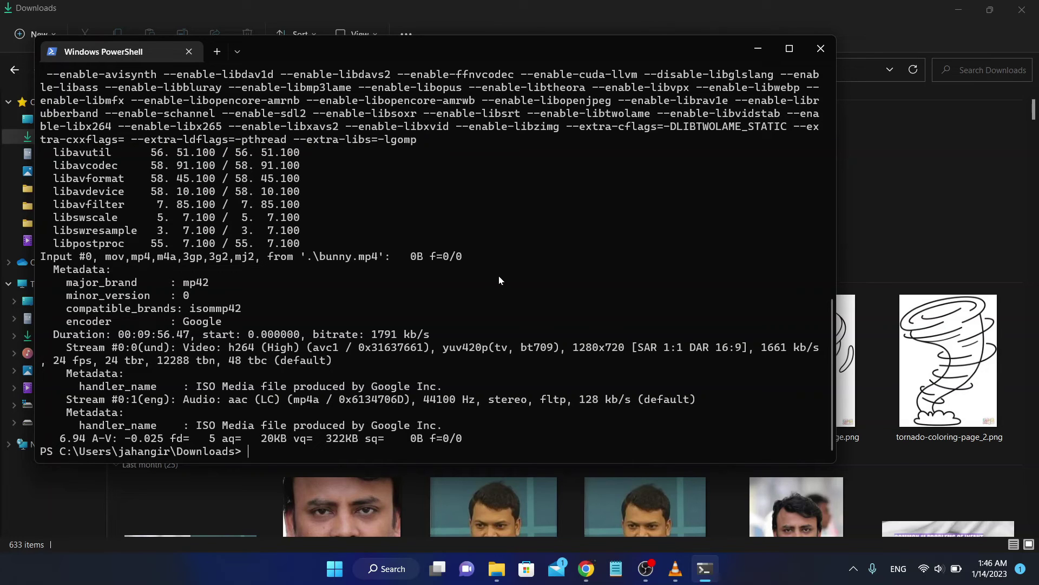
- Replay bunny.mp4 with -volume 50 added to the previous ffplay command, and quit the player
key(Up)
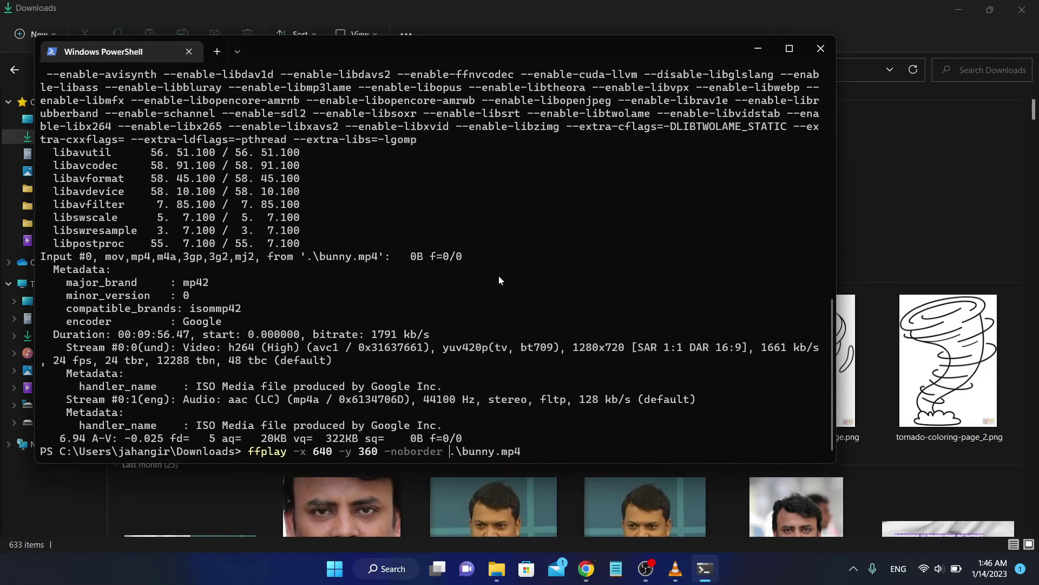
text(-volume)
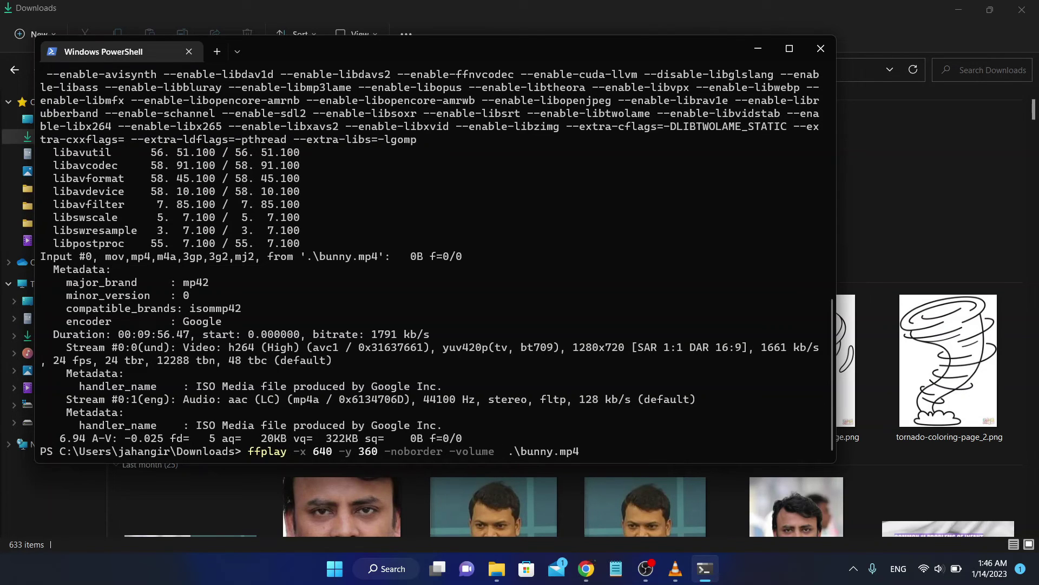
text(5-)
key(BackSpace)
text(0)
key(Return)
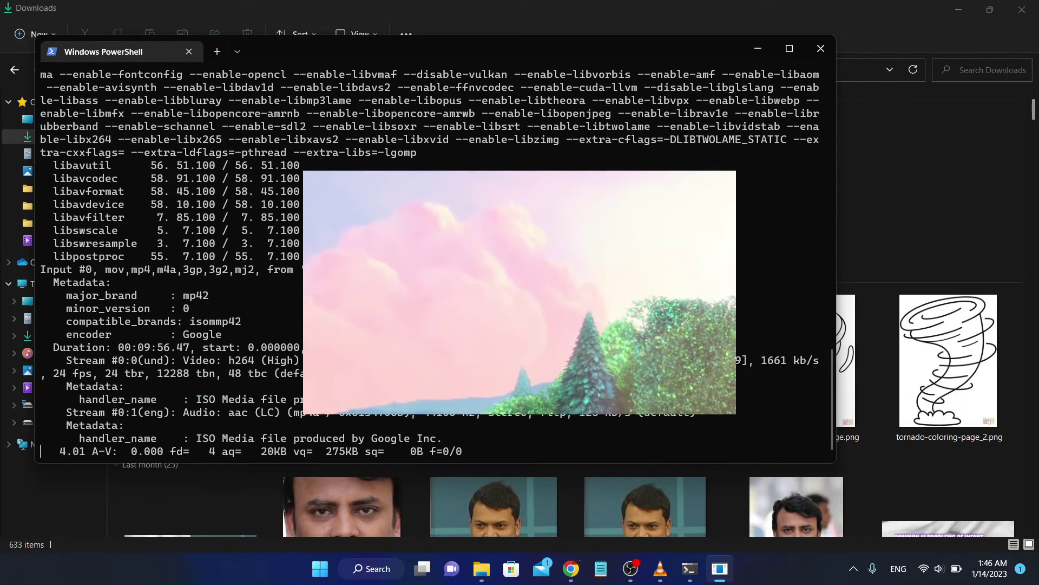
key(q)
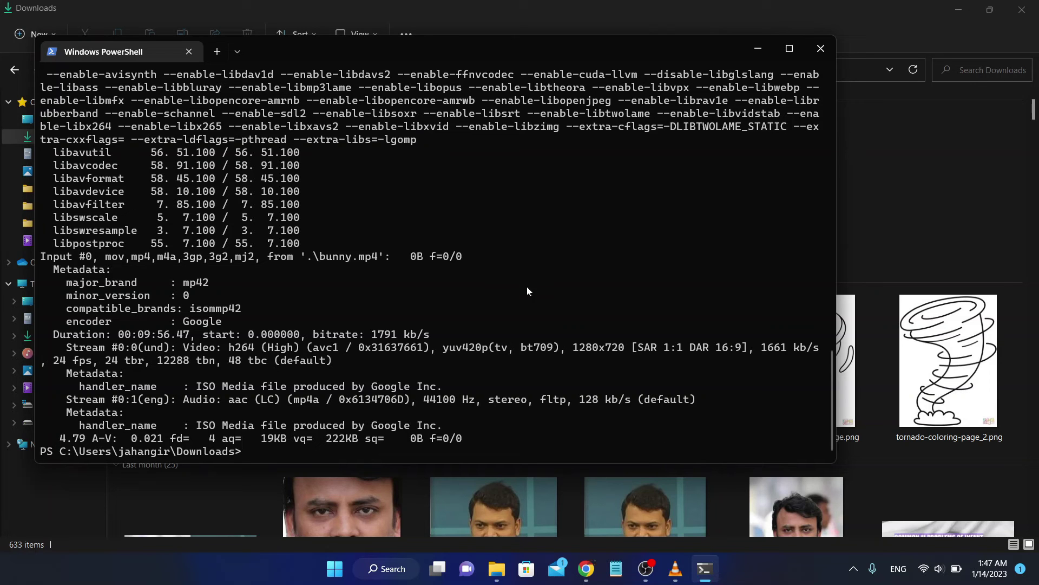
- Switch to Chrome, search for ffplay documentation and open the ffplay Documentation page on ffmpeg.org
click(586, 569)
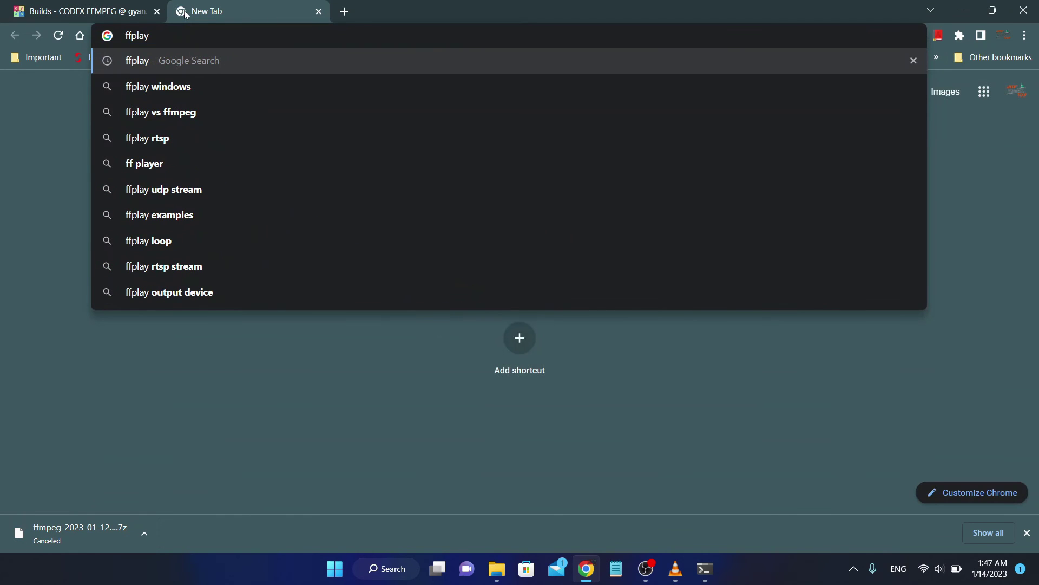
text(docu)
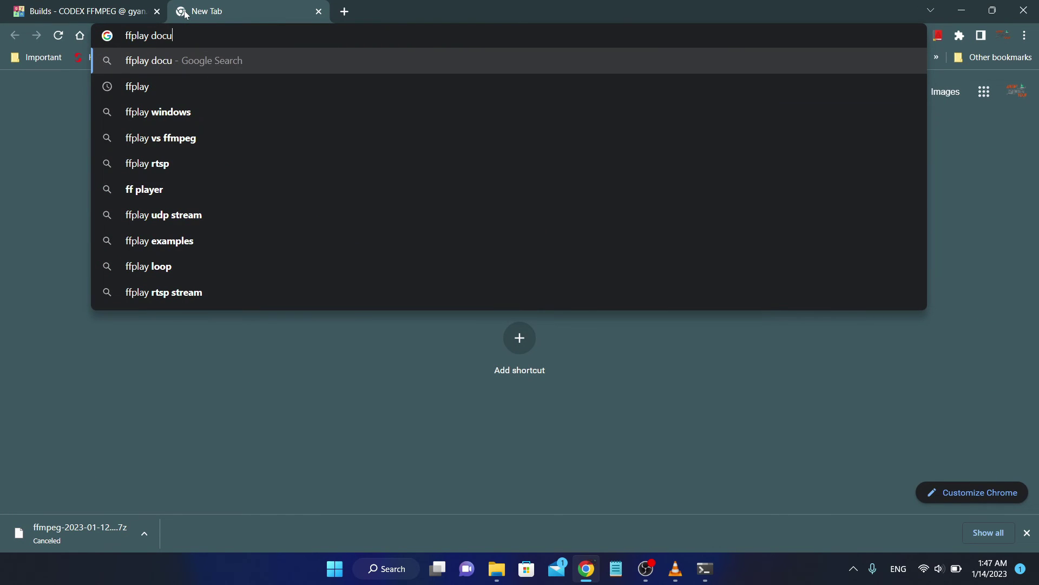
key(Down)
key(Return)
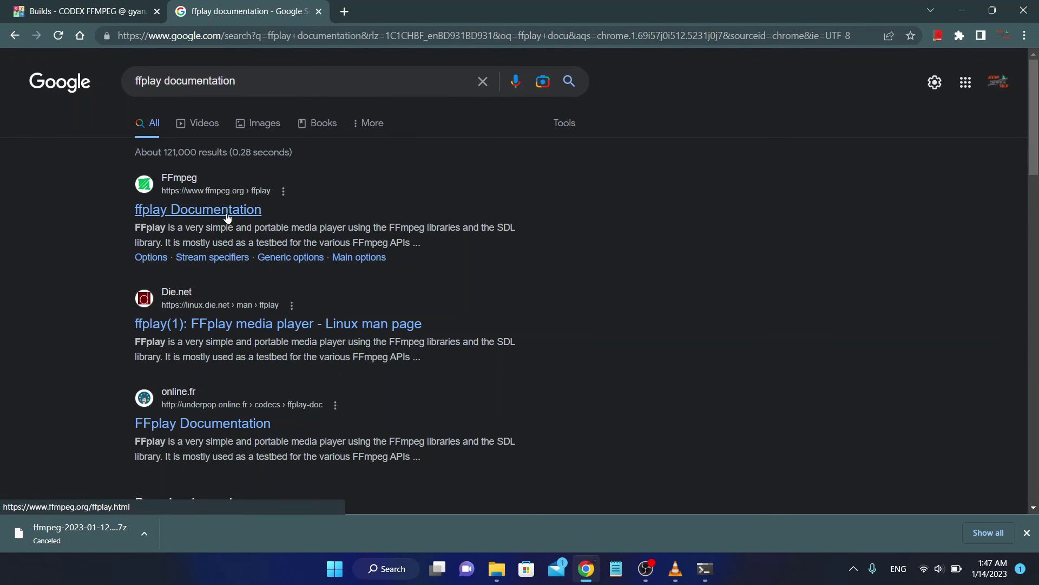
click(228, 211)
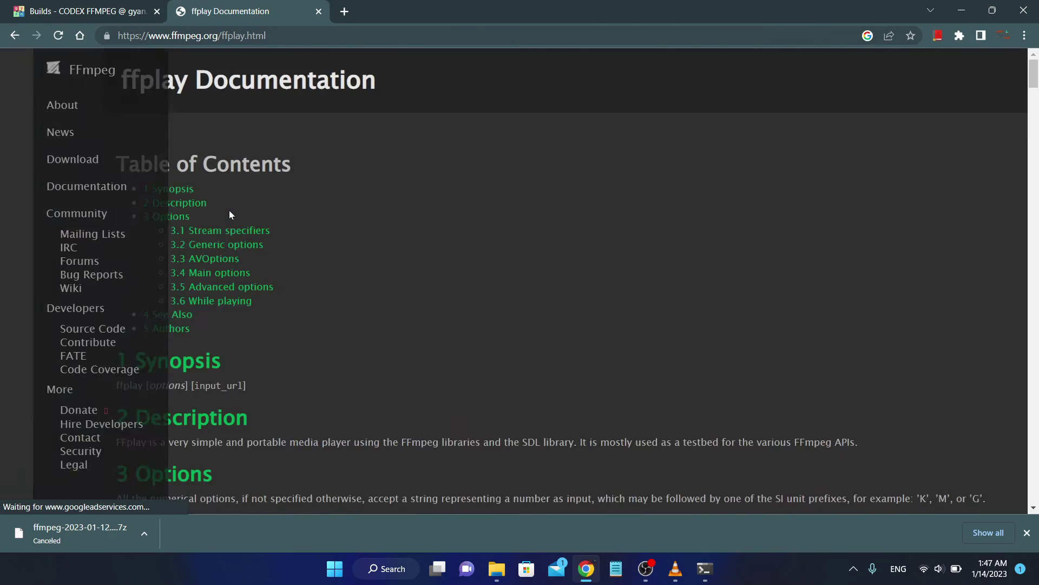
- Look through the generic options described in the ffplay documentation
scroll(457, 274, down, 20)
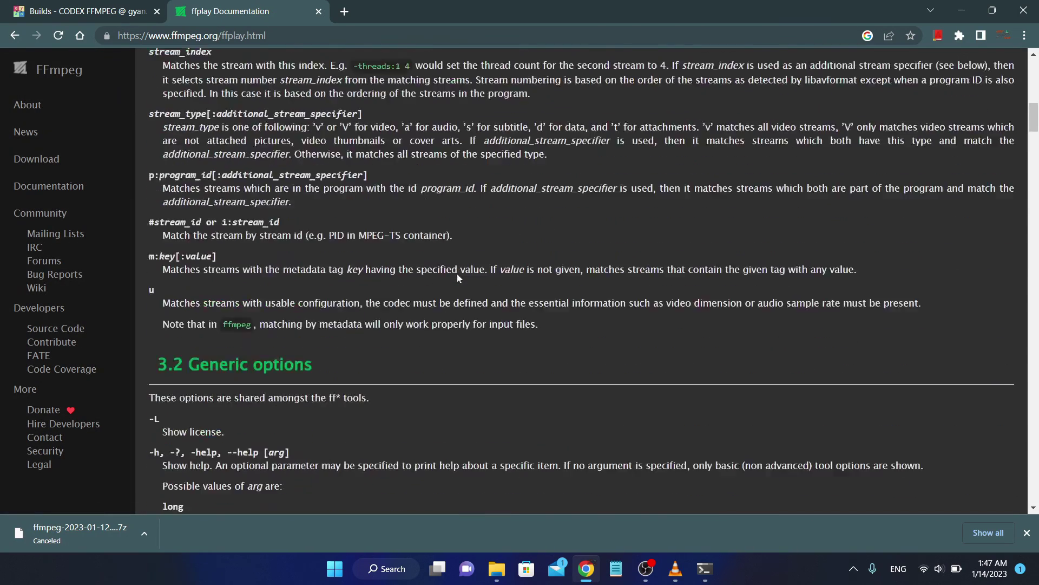
scroll(458, 277, down, 20)
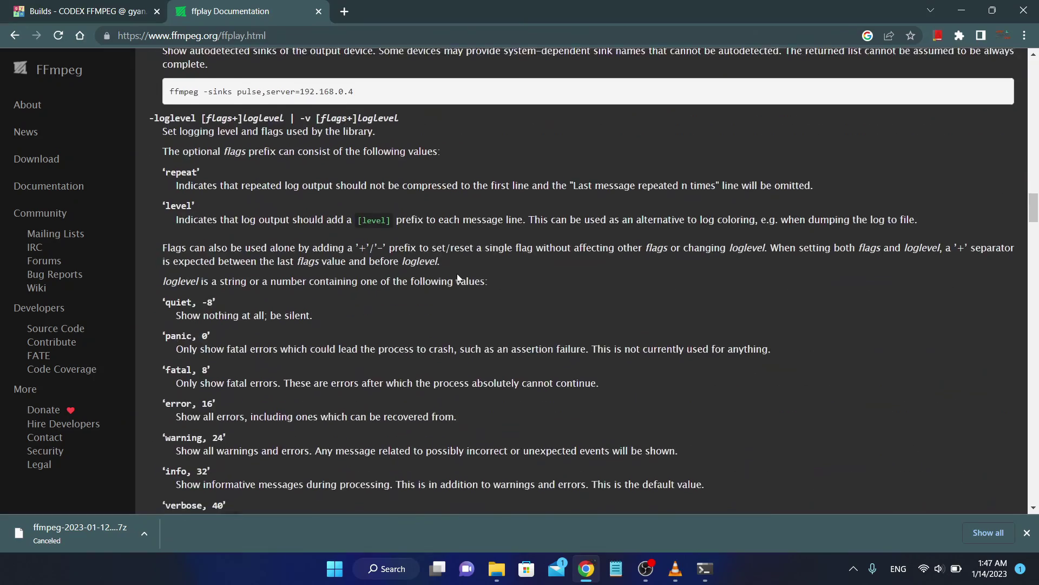
scroll(457, 277, down, 15)
scroll(457, 273, up, 17)
scroll(457, 274, down, 1)
scroll(457, 273, up, 15)
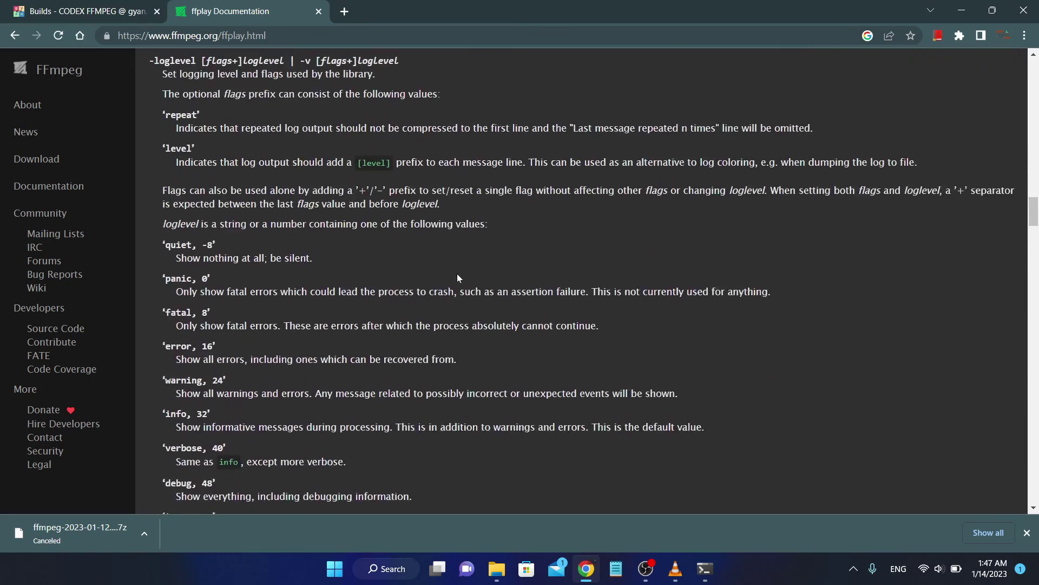
scroll(458, 275, up, 5)
scroll(458, 274, down, 5)
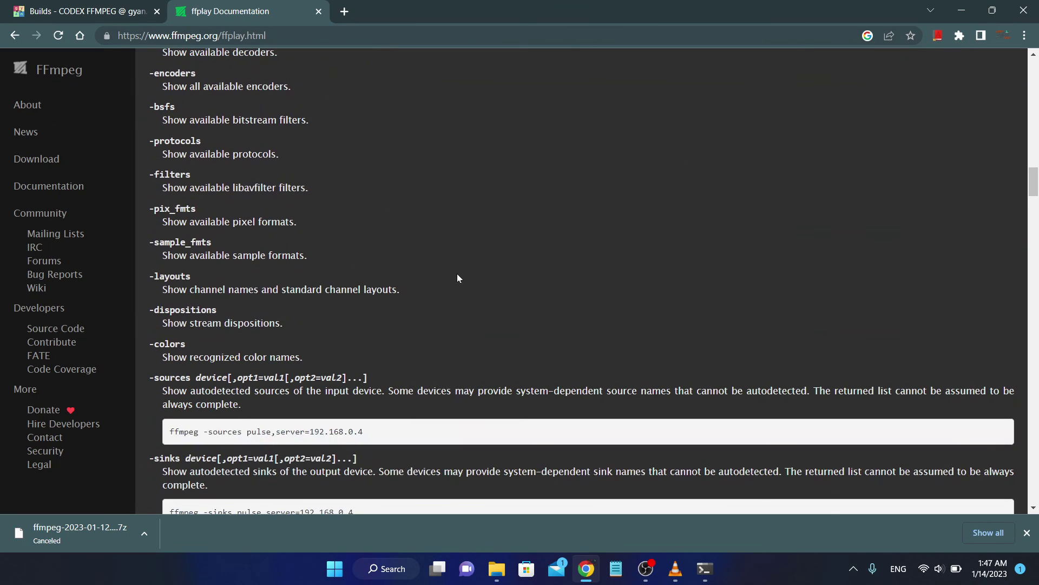